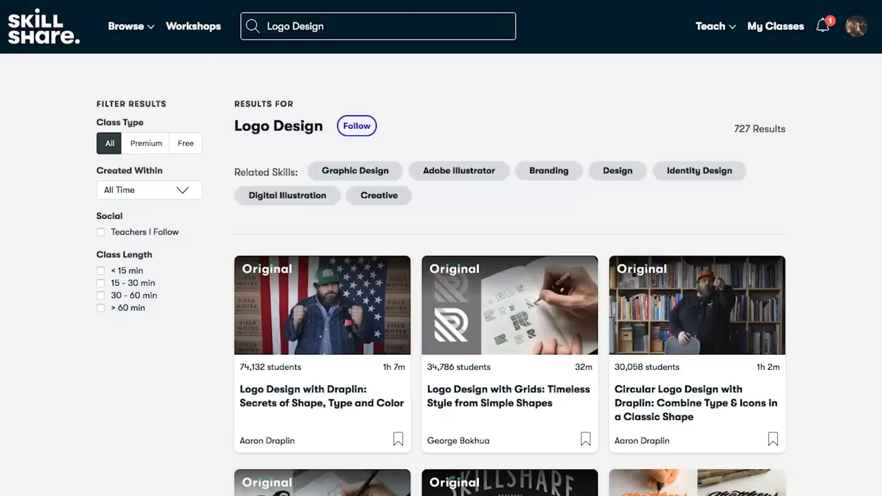
pyautogui.click(309, 401)
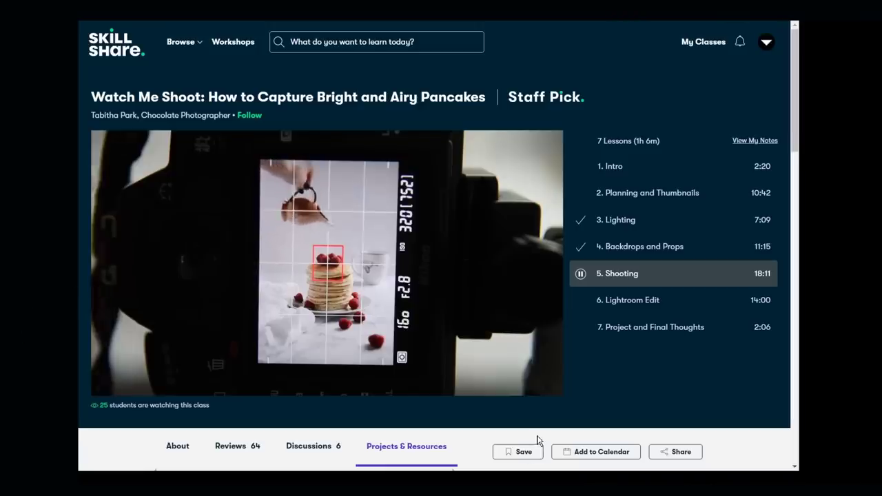
pyautogui.click(555, 382)
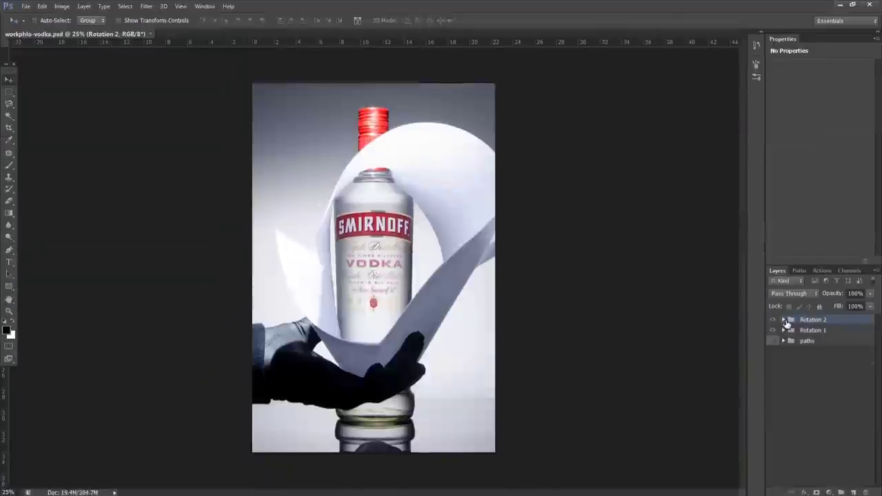
# Preview the photo area hidden outside the canvas with the Crop tool and cancel the crop
pyautogui.press('c')
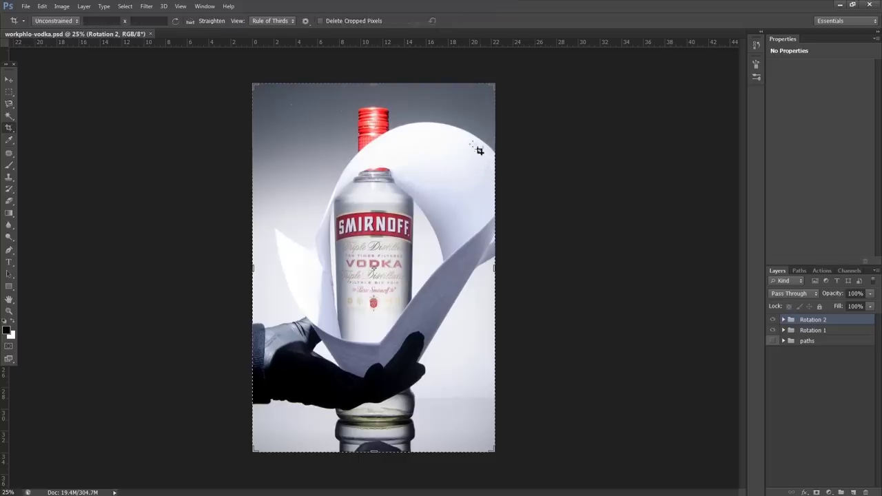
pyautogui.click(503, 276)
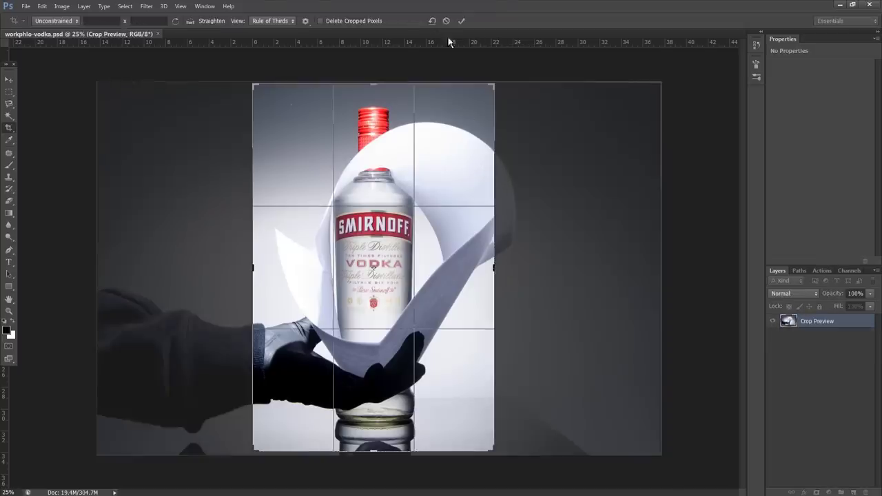
pyautogui.click(446, 24)
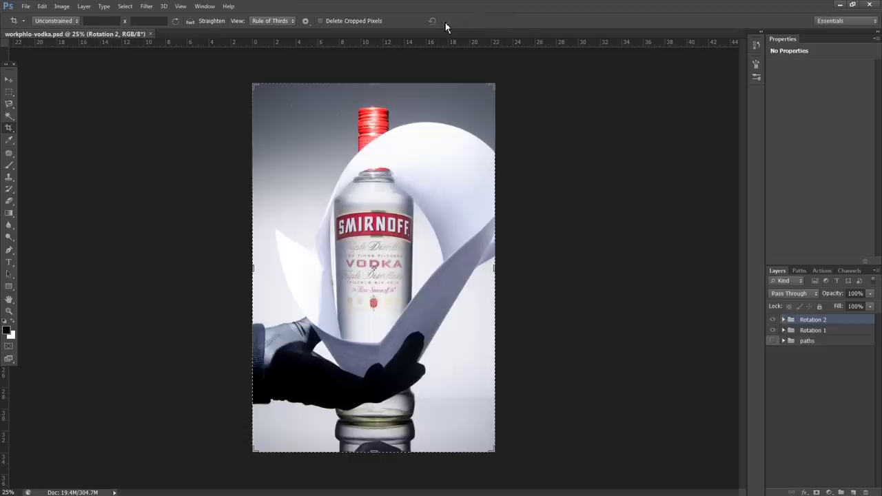
# Hide the Rotation 2 group and examine the layers in the Rotation 1 group
pyautogui.click(778, 320)
pyautogui.click(777, 319)
pyautogui.click(772, 320)
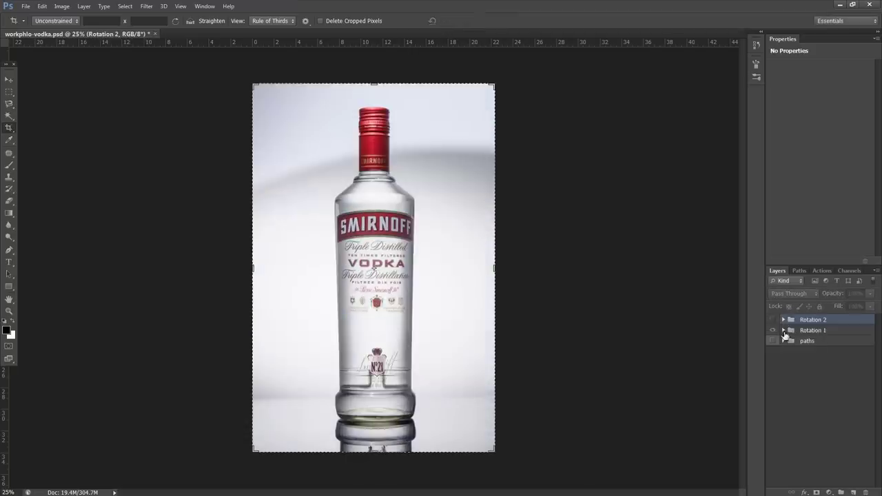
pyautogui.click(783, 330)
pyautogui.click(778, 350)
pyautogui.click(778, 350)
pyautogui.click(782, 330)
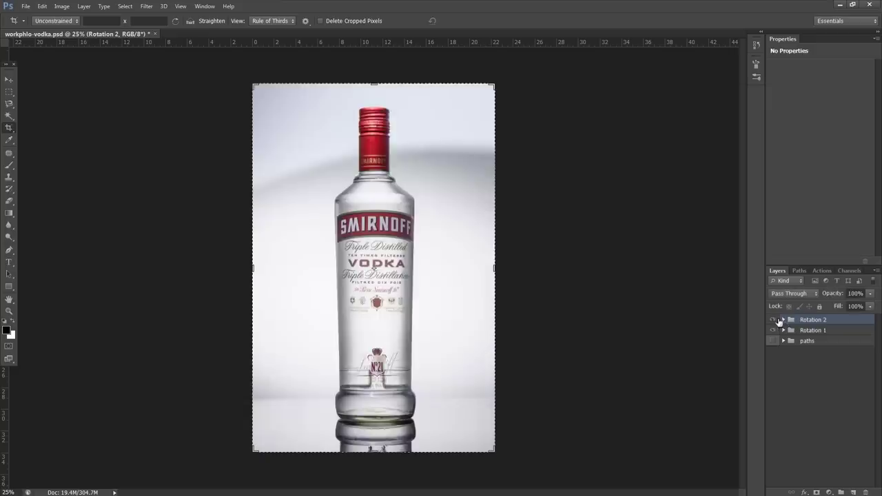
# Show the Rotation 2 group and examine its layers by toggling their visibility
pyautogui.click(773, 320)
pyautogui.click(783, 320)
pyautogui.click(772, 334)
pyautogui.click(773, 352)
pyautogui.click(772, 352)
pyautogui.click(772, 334)
pyautogui.click(783, 320)
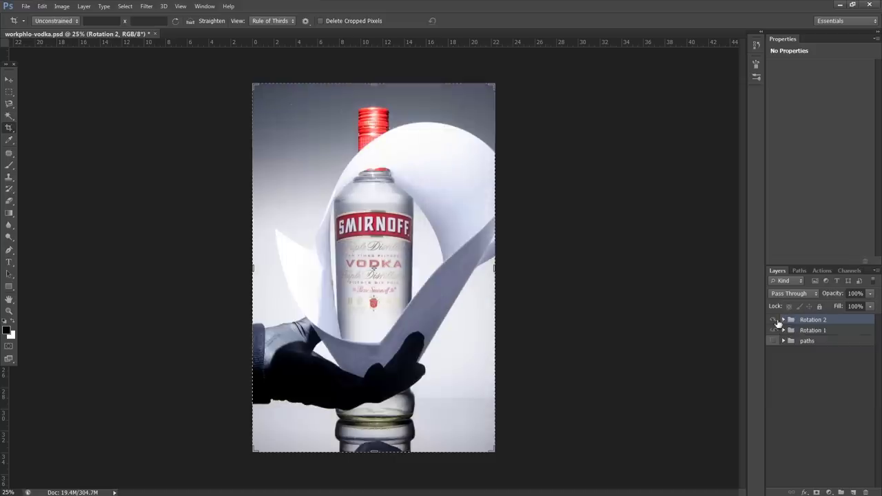
# Hide the Rotation 2 group and the Cap and Bottom layers inside Rotation 1, leaving only the Background photo shown
pyautogui.click(773, 320)
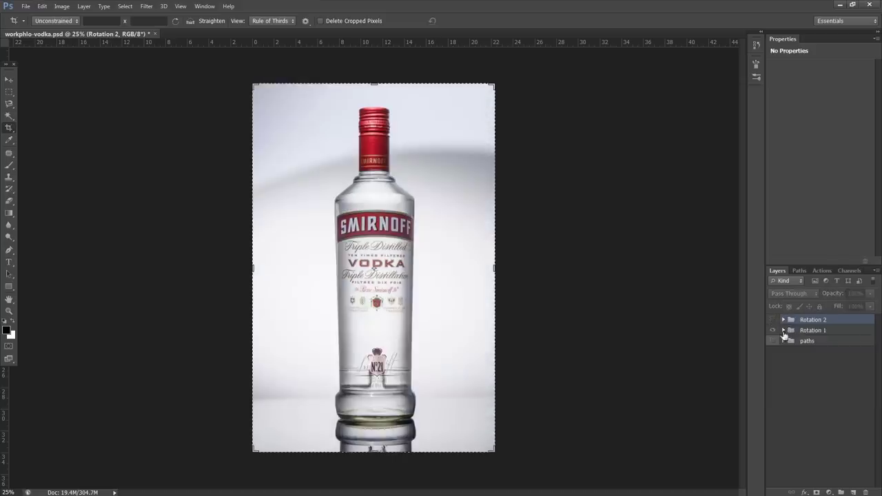
pyautogui.click(783, 330)
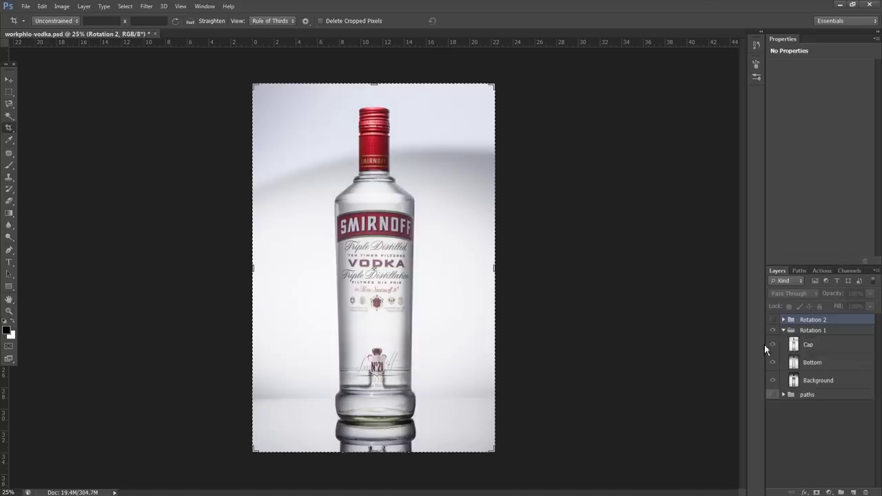
pyautogui.click(773, 345)
pyautogui.click(773, 364)
pyautogui.scroll(4, 341, 439)
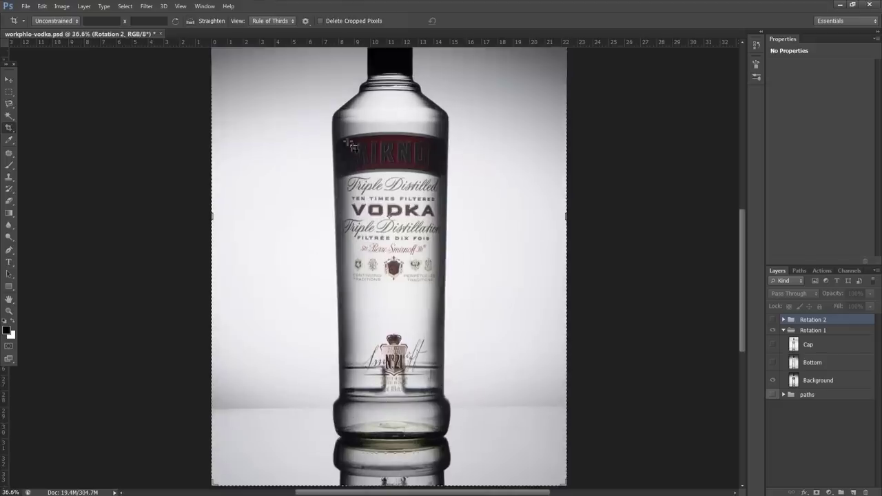
# Show the Bottom layer and add a black layer mask that hides all of it
pyautogui.click(773, 363)
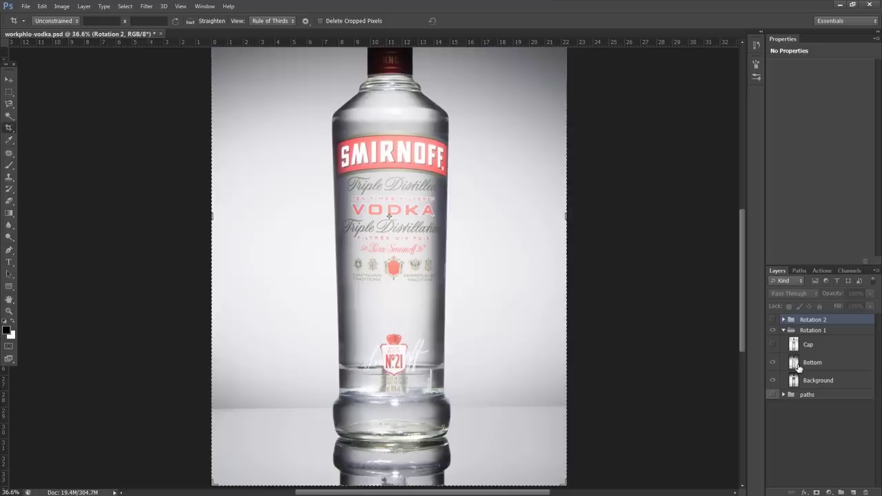
pyautogui.click(797, 366)
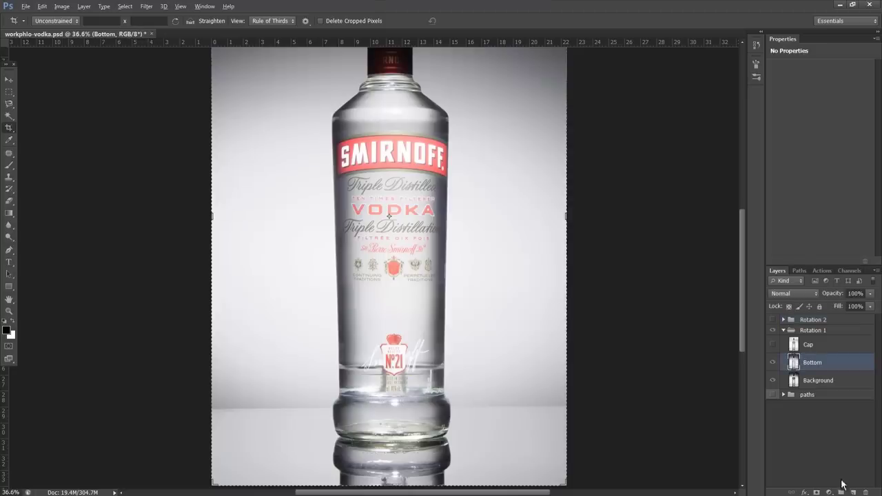
pyautogui.keyDown('alt'); pyautogui.click(818, 492); pyautogui.keyUp('alt')
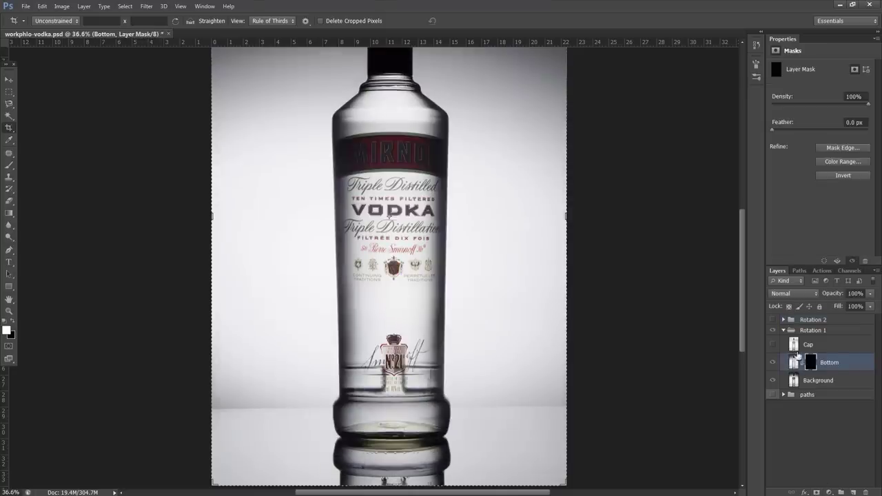
# Paint white on the Bottom layer's mask over the No. 21 emblem and signature, and clean up the area beneath with black
pyautogui.press('b')
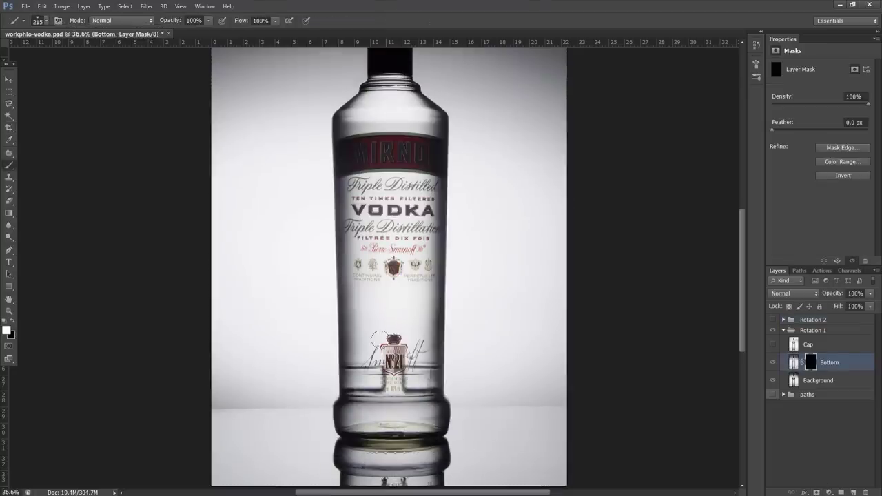
pyautogui.scroll(4, 393, 366)
pyautogui.moveTo(394, 357)
pyautogui.mouseDown()
pyautogui.moveTo(385, 359)
pyautogui.moveTo(399, 312)
pyautogui.moveTo(383, 412)
pyautogui.moveTo(328, 362)
pyautogui.moveTo(351, 331)
pyautogui.moveTo(392, 358)
pyautogui.moveTo(448, 322)
pyautogui.moveTo(417, 403)
pyautogui.moveTo(421, 417)
pyautogui.mouseUp()
pyautogui.moveTo(361, 388)
pyautogui.mouseDown()
pyautogui.moveTo(331, 376)
pyautogui.moveTo(333, 386)
pyautogui.moveTo(446, 373)
pyautogui.moveTo(334, 377)
pyautogui.moveTo(346, 360)
pyautogui.mouseUp()
pyautogui.press('x')
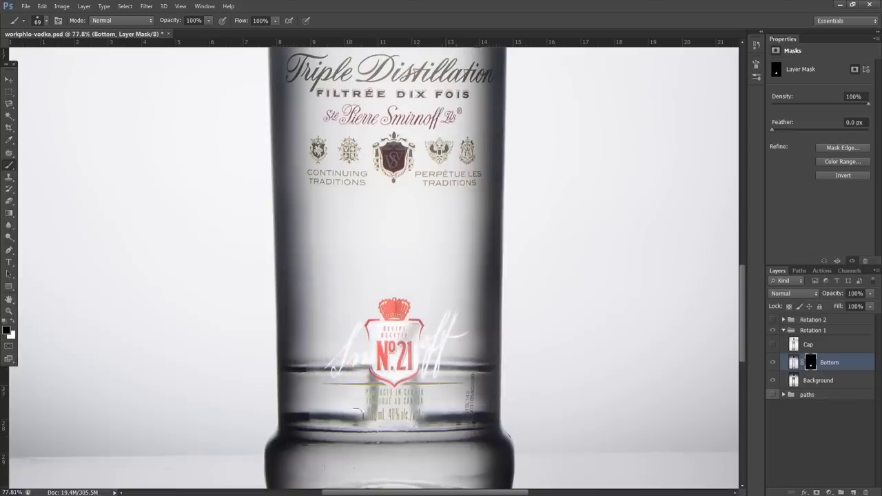
pyautogui.moveTo(344, 414); pyautogui.dragTo(396, 434)
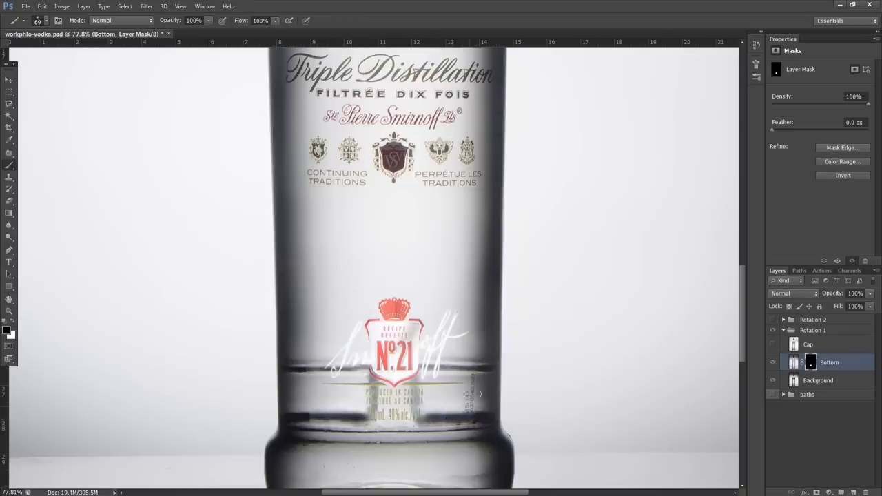
# Compare the emblem with and without the Bottom layer and set that layer's blend mode to Lighten
pyautogui.click(773, 362)
pyautogui.click(773, 362)
pyautogui.click(794, 363)
pyautogui.click(793, 294)
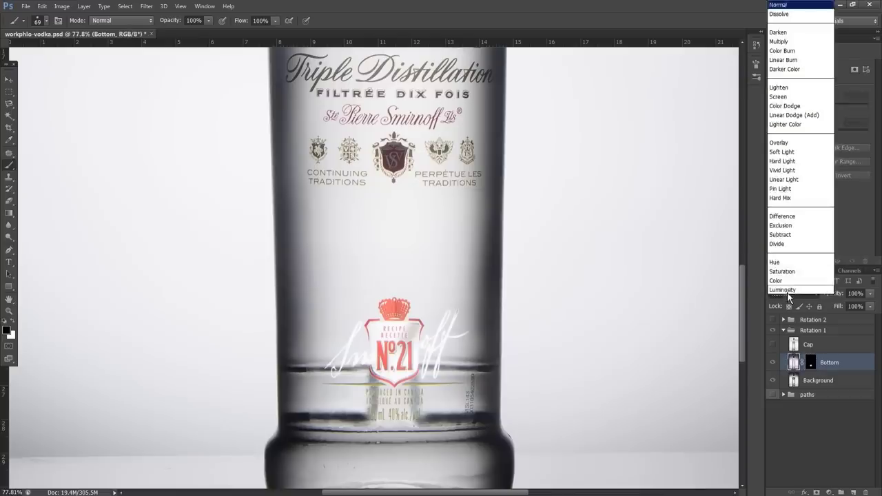
pyautogui.click(791, 90)
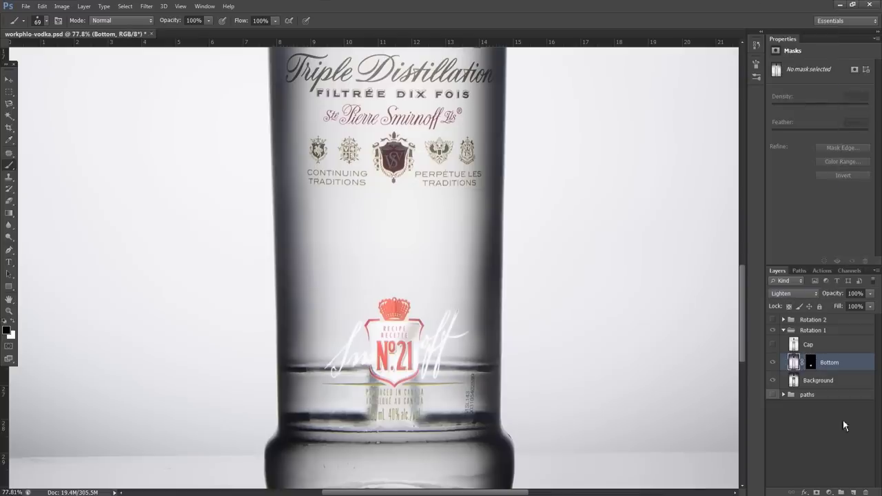
# Add a Curves adjustment clipped to the Bottom layer and darken the midtones to input 155, output 116
pyautogui.click(830, 492)
pyautogui.click(823, 347)
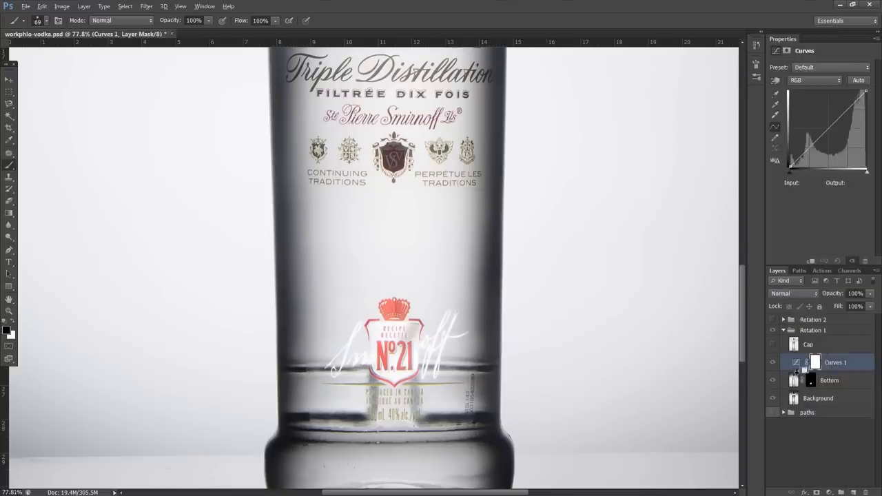
pyautogui.keyDown('alt'); pyautogui.click(798, 370); pyautogui.keyUp('alt')
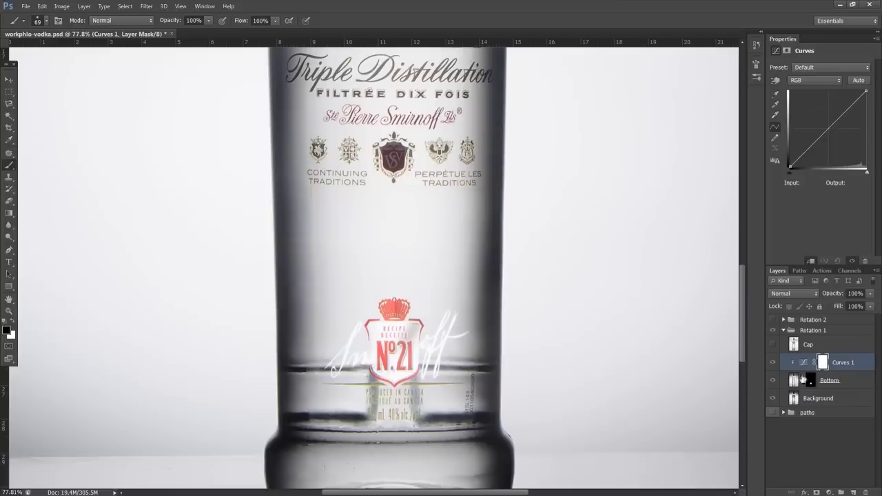
pyautogui.click(775, 384)
pyautogui.click(775, 384)
pyautogui.moveTo(829, 133); pyautogui.dragTo(836, 133)
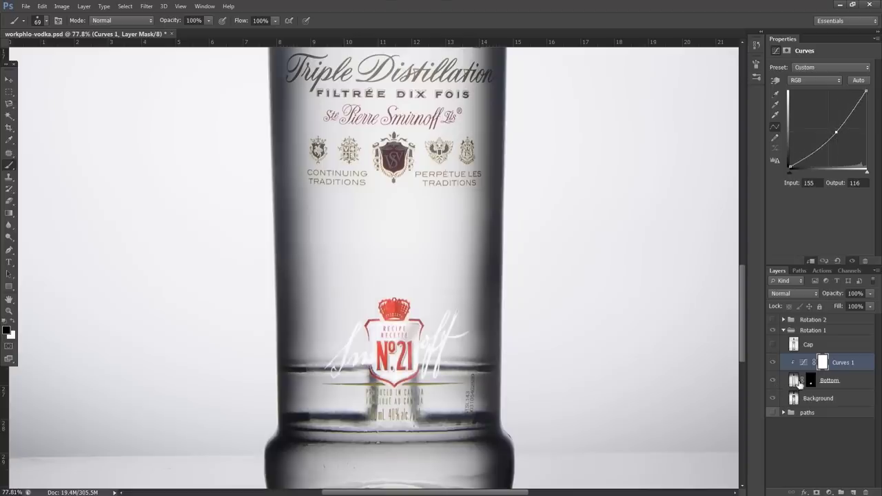
# Show the Cap layer and select it for editing around the bottle's red cap
pyautogui.scroll(-3, 417, 321)
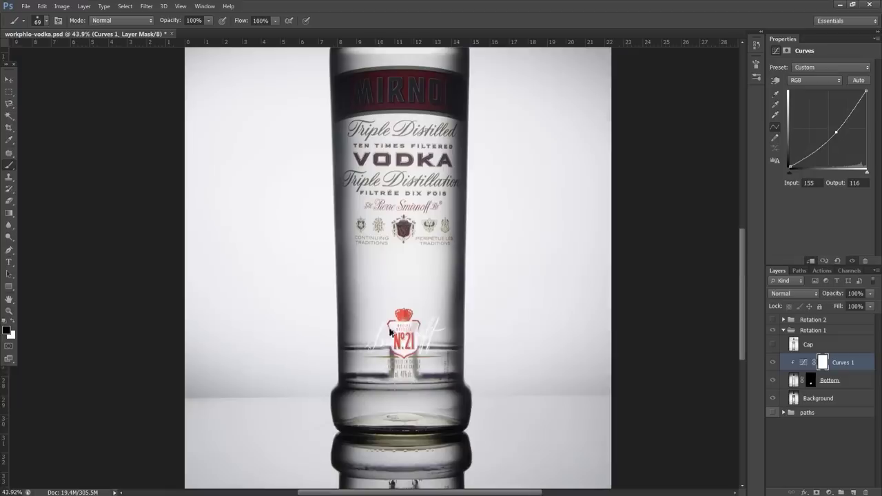
pyautogui.scroll(-2, 412, 350)
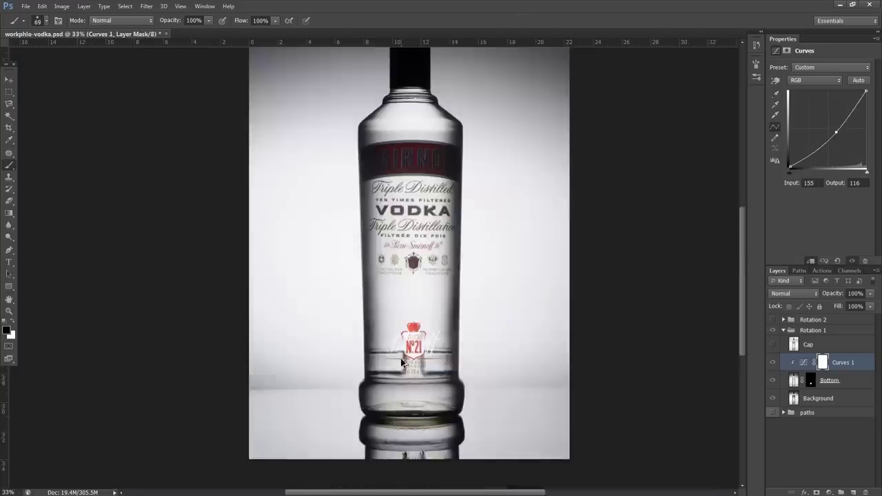
pyautogui.scroll(1, 357, 177)
pyautogui.scroll(9, 357, 177)
pyautogui.moveTo(395, 168); pyautogui.dragTo(405, 357)
pyautogui.click(774, 345)
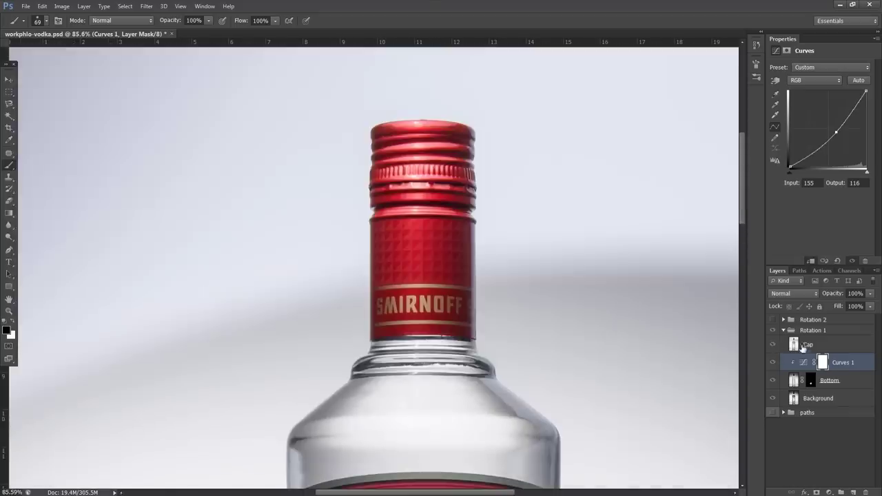
pyautogui.click(797, 344)
pyautogui.scroll(-1, 383, 292)
pyautogui.scroll(1, 396, 271)
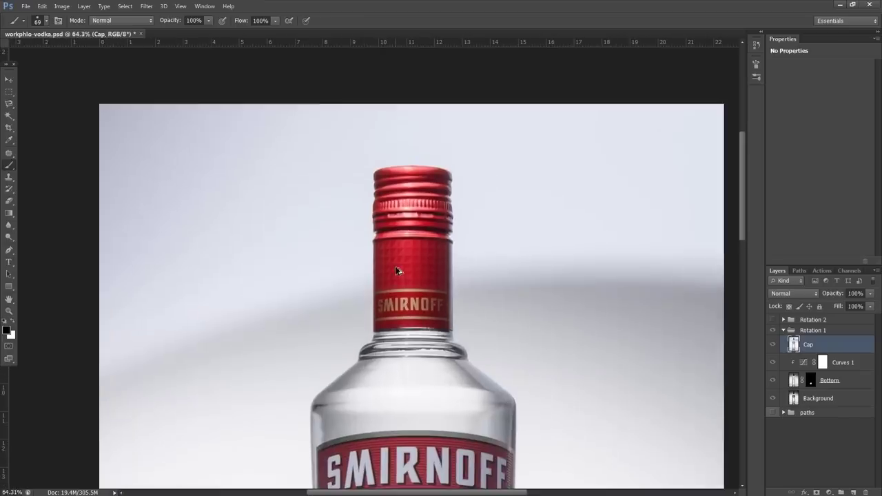
pyautogui.click(10, 103)
pyautogui.click(374, 328)
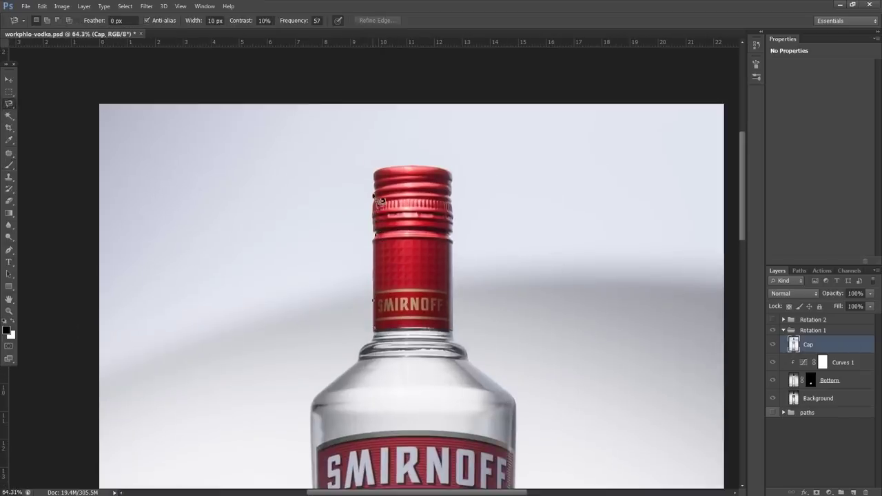
pyautogui.doubleClick(415, 171)
pyautogui.hotkey('ctrl', 'd')
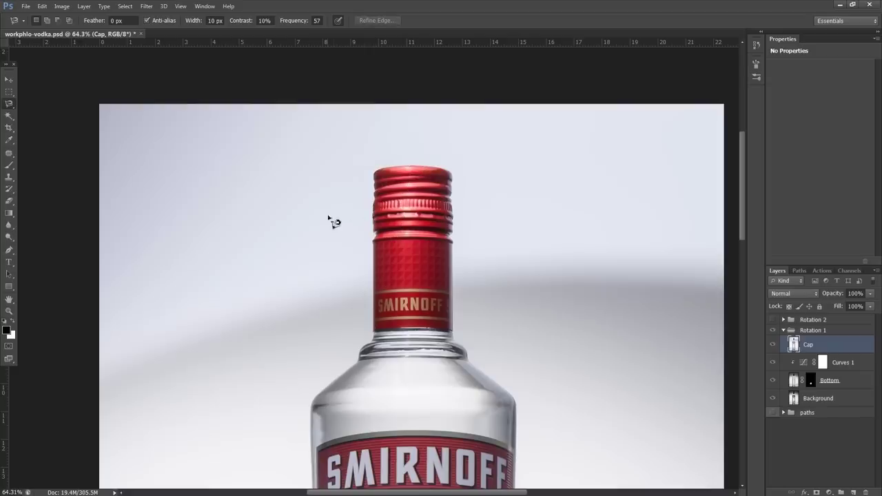
# Load the cap shape from the paths group as a selection and use it to mask the Cap layer in Rotation 1
pyautogui.click(783, 412)
pyautogui.keyDown('ctrl'); pyautogui.click(798, 428); pyautogui.keyUp('ctrl')
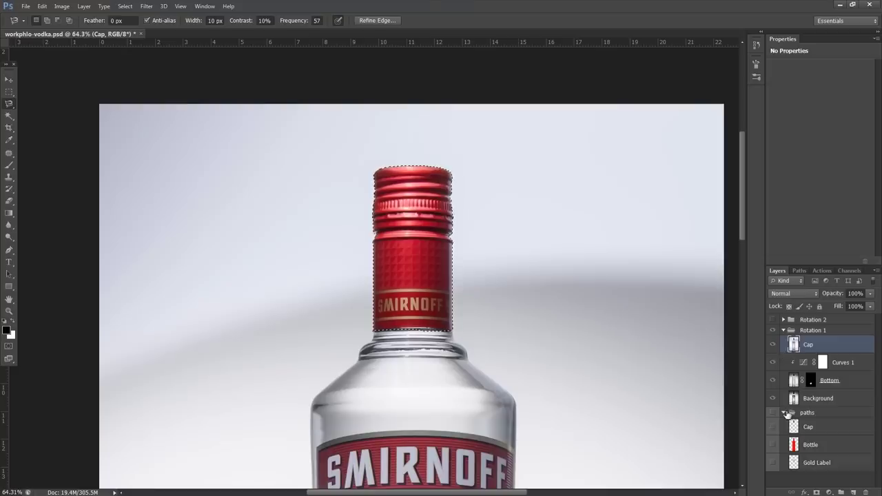
pyautogui.click(784, 412)
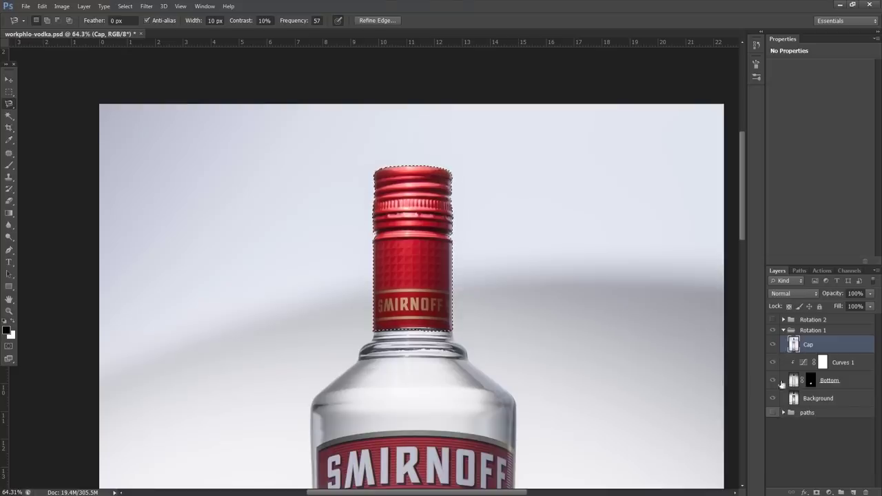
pyautogui.click(816, 492)
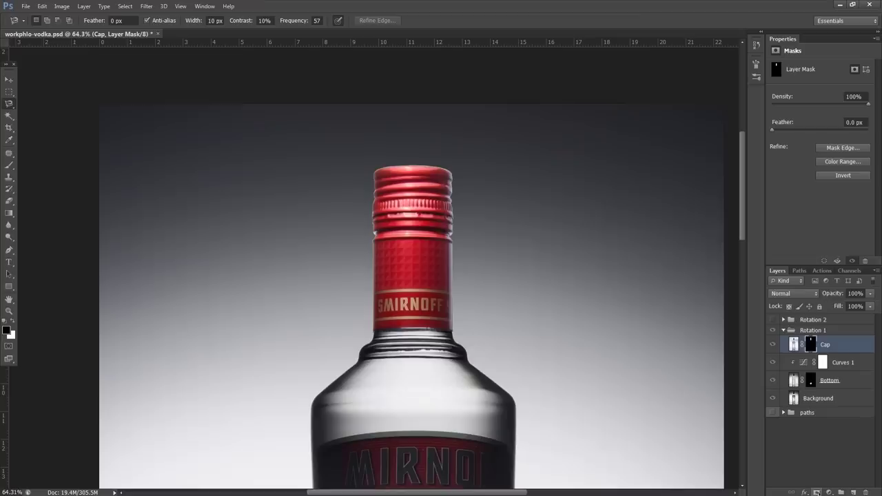
# Create a new layer clipped to the Cap layer and paint black shading along the cap's sides with a 202 px brush at 33% flow
pyautogui.click(855, 492)
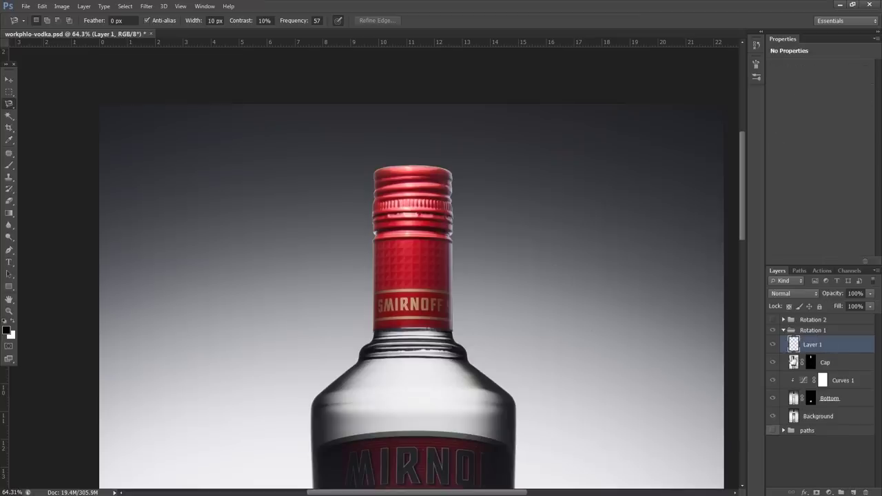
pyautogui.keyDown('alt'); pyautogui.click(797, 350); pyautogui.keyUp('alt')
pyautogui.press('b')
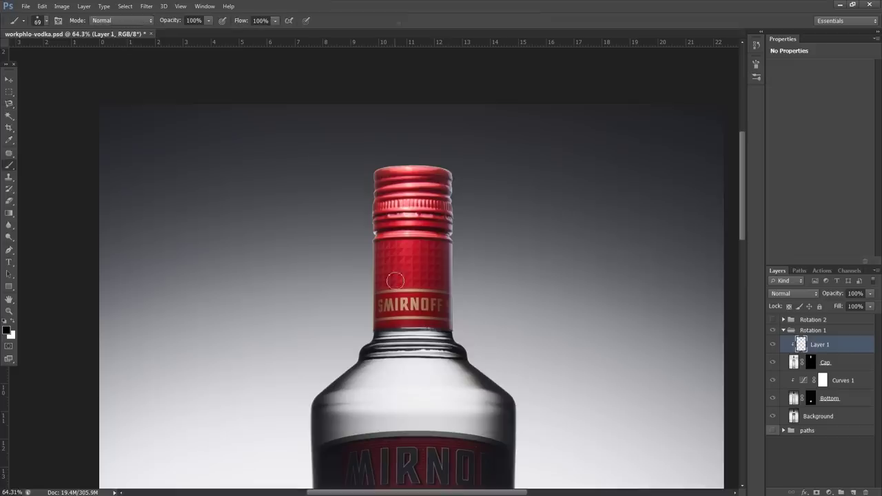
pyautogui.moveTo(241, 21); pyautogui.dragTo(212, 28)
pyautogui.moveTo(320, 244); pyautogui.dragTo(343, 245)
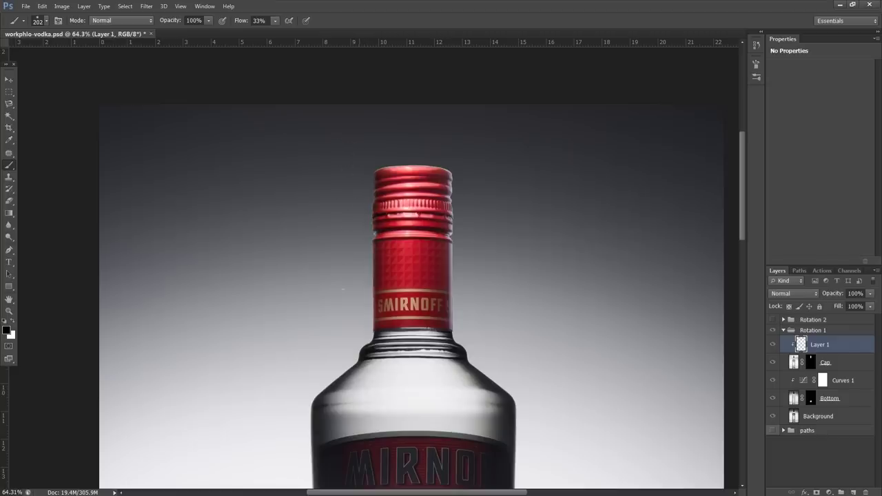
pyautogui.scroll(-1, 365, 324)
pyautogui.moveTo(435, 172)
pyautogui.mouseDown()
pyautogui.moveTo(448, 219)
pyautogui.moveTo(439, 328)
pyautogui.mouseUp()
pyautogui.scroll(-3, 465, 295)
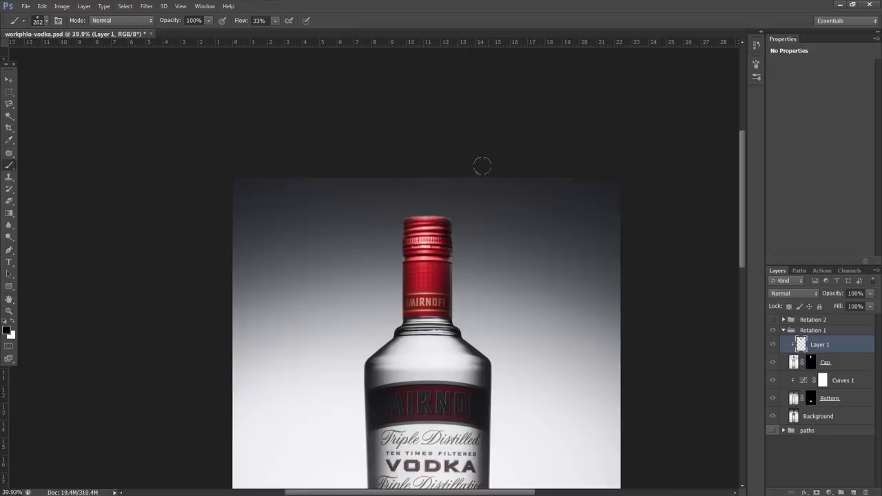
# Reduce the brush flow to 9% for subtler shading along the sides of the red cap
pyautogui.moveTo(239, 24); pyautogui.dragTo(224, 32)
pyautogui.scroll(-3, 444, 204)
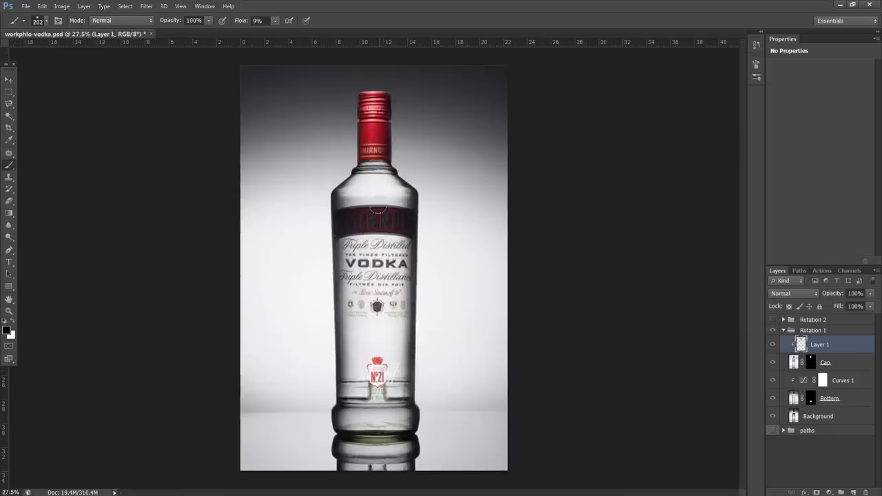
# Collapse the Rotation 1 group, and show and expand the Rotation 2 group
pyautogui.click(783, 330)
pyautogui.click(775, 322)
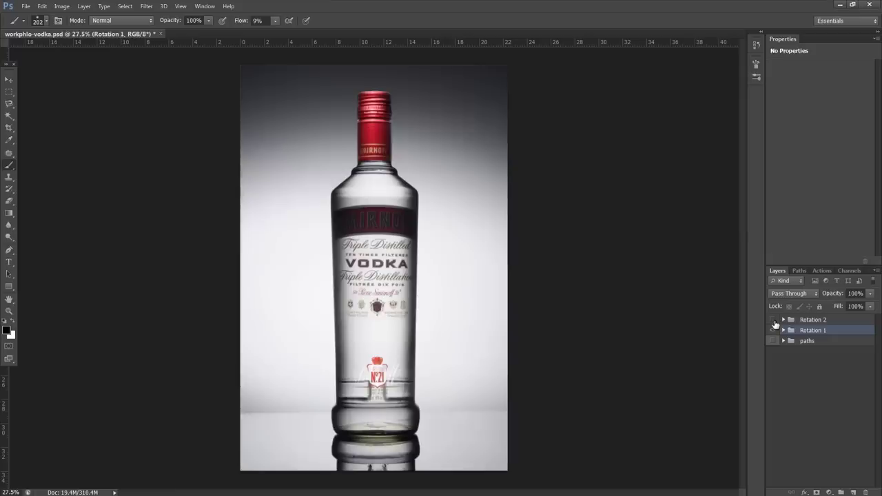
pyautogui.click(774, 320)
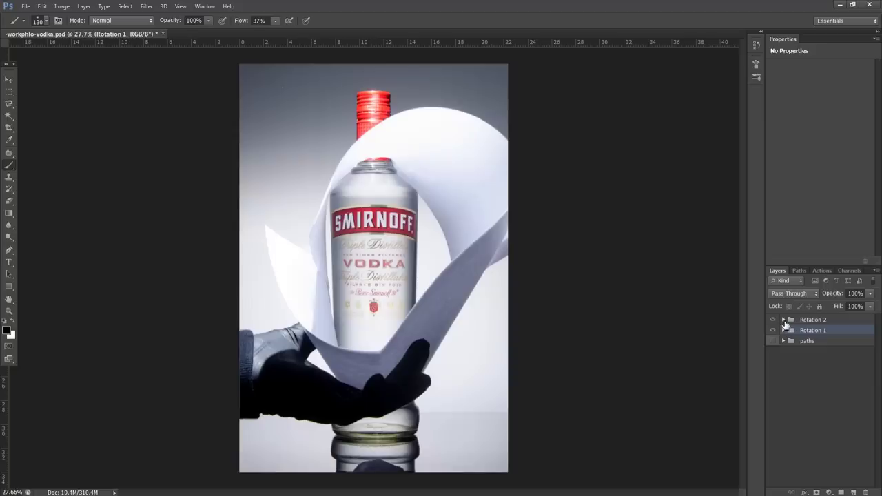
pyautogui.click(784, 320)
# Group the Paper 1 and Paper 2 layers inside Rotation 2 and name the group Bright
pyautogui.click(793, 334)
pyautogui.click(773, 334)
pyautogui.click(772, 334)
pyautogui.keyDown('shift'); pyautogui.click(796, 355); pyautogui.keyUp('shift')
pyautogui.hotkey('ctrl', 'g')
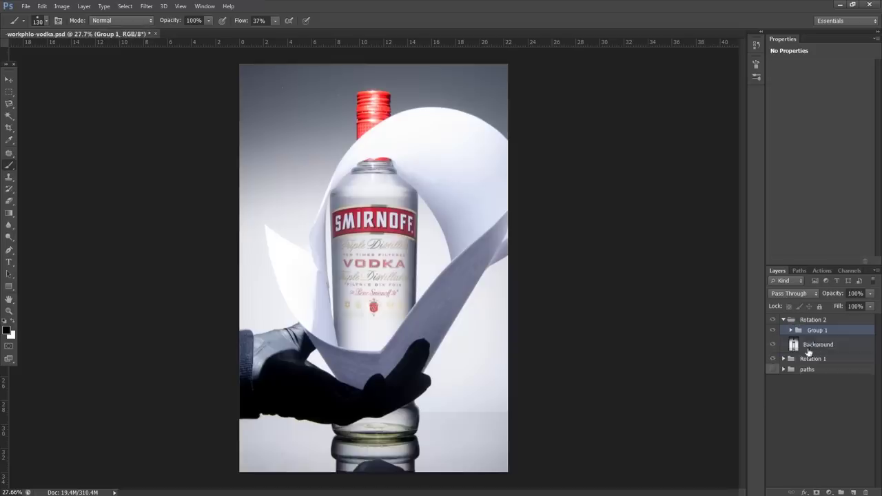
pyautogui.doubleClick(817, 331)
pyautogui.write('Brig')
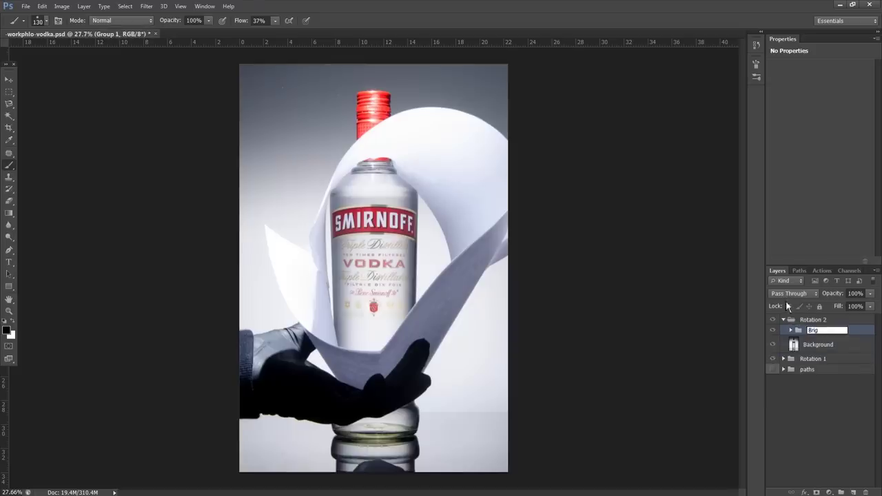
pyautogui.write('ht')
pyautogui.press('Return')
# Set the blend mode of the Bright group and of its Paper 1 and Paper 2 layers to Lighten
pyautogui.click(792, 295)
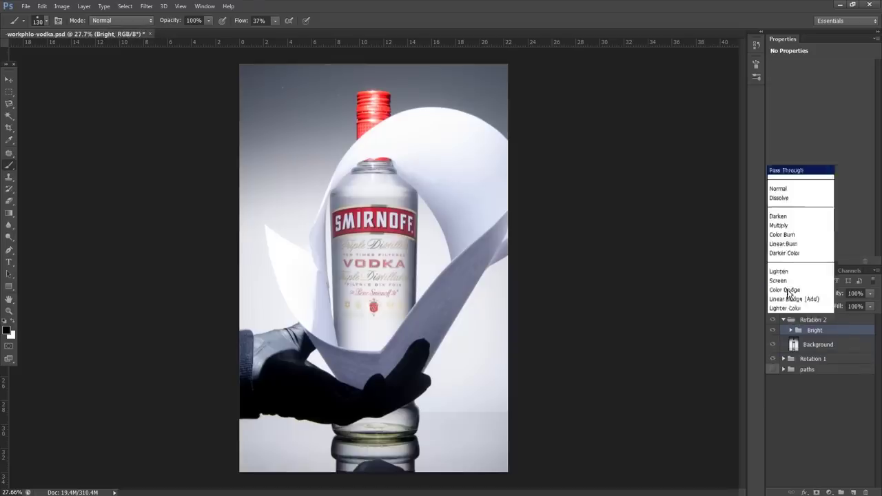
pyautogui.click(785, 108)
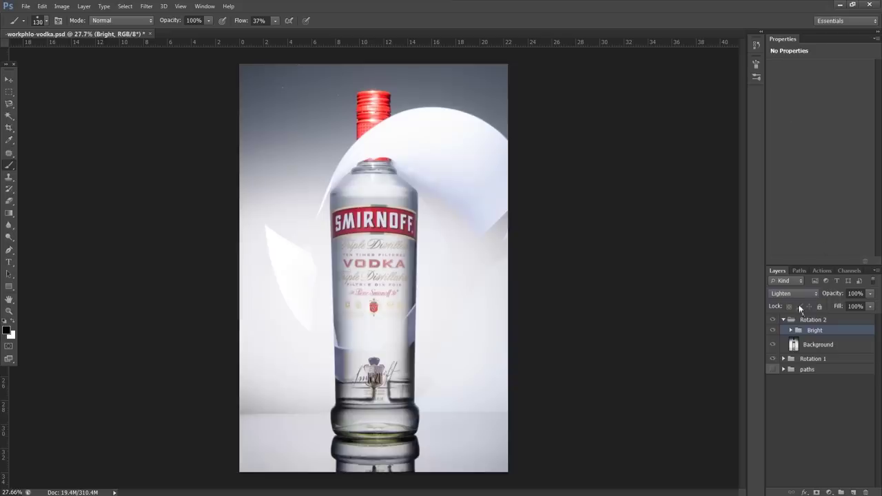
pyautogui.click(790, 330)
pyautogui.click(802, 346)
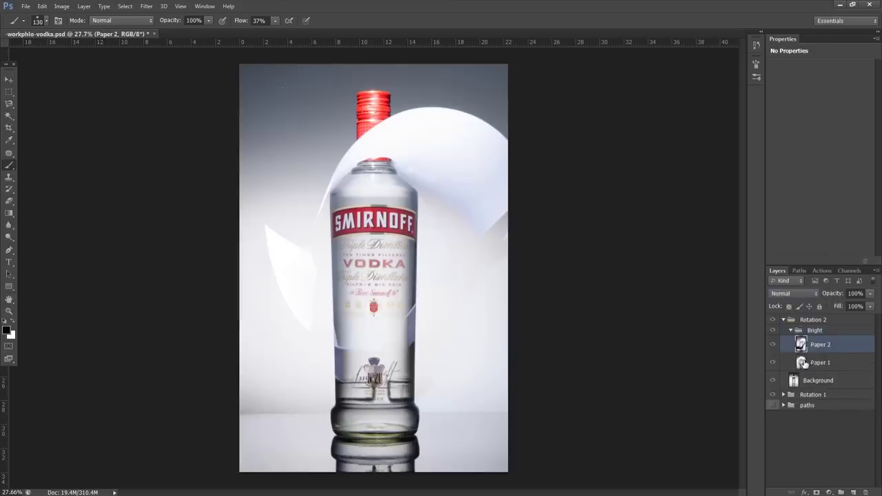
pyautogui.keyDown('shift'); pyautogui.click(813, 362); pyautogui.keyUp('shift')
pyautogui.click(792, 293)
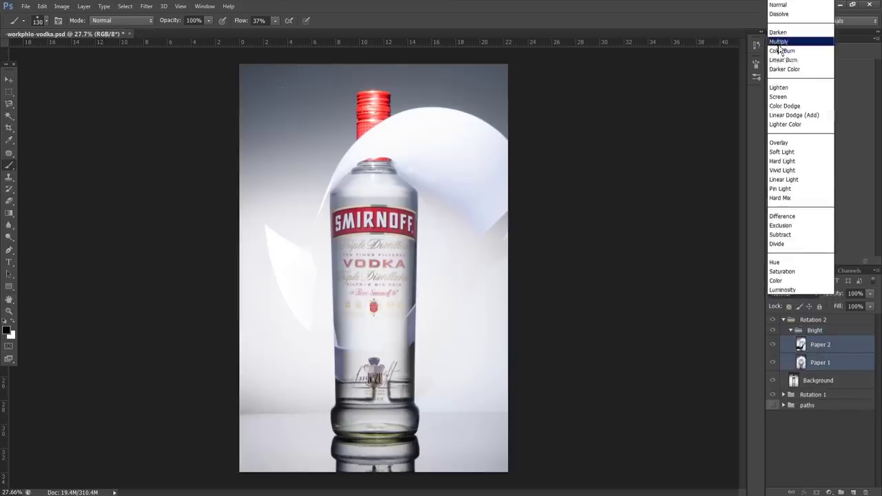
pyautogui.click(781, 89)
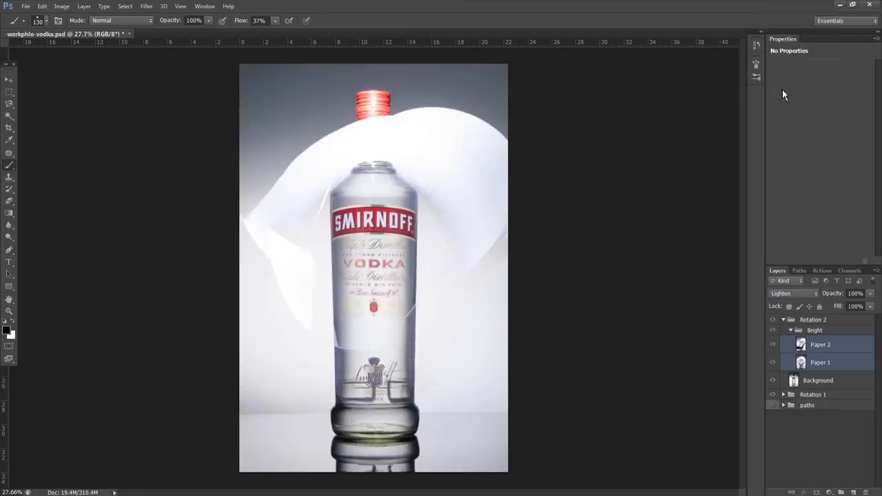
# Add a Selective Color adjustment above Paper 2 with the Whites' cyan, magenta, yellow and black all at -100%
pyautogui.click(9, 80)
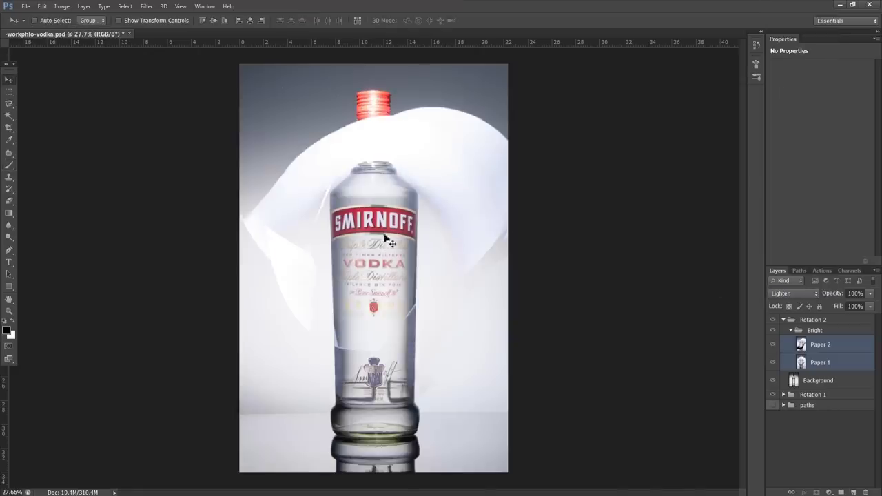
pyautogui.scroll(2, 367, 222)
pyautogui.scroll(2, 367, 221)
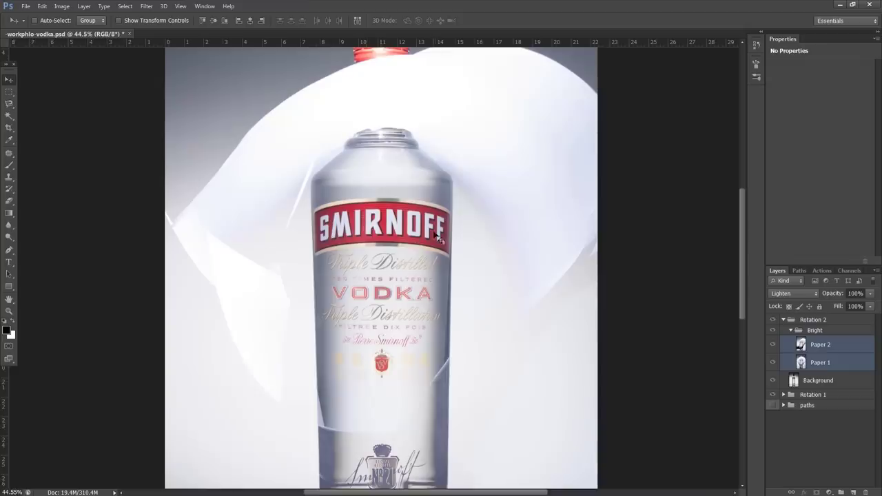
pyautogui.click(830, 492)
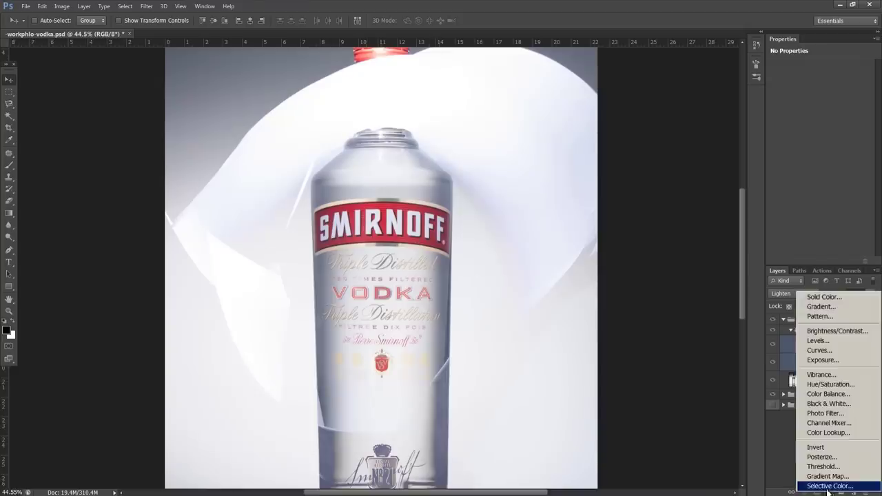
pyautogui.click(829, 485)
pyautogui.moveTo(819, 102); pyautogui.dragTo(771, 162)
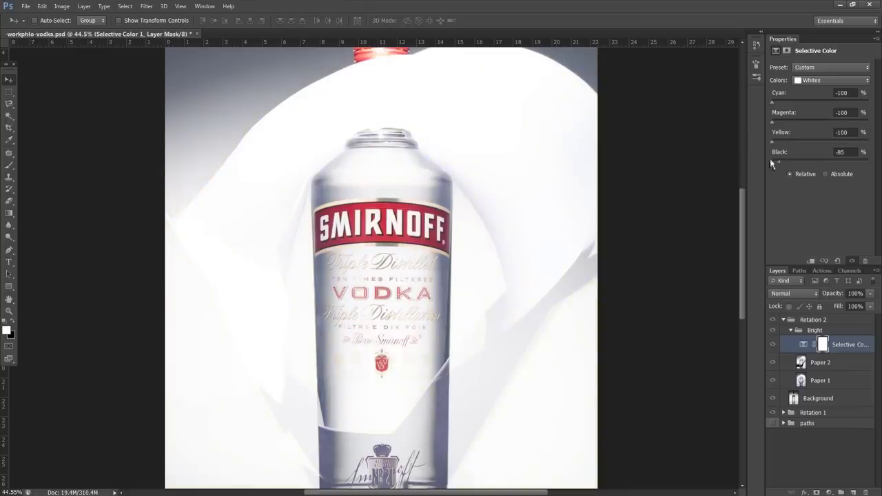
# Invert the Selective Color mask to black and paint white over the Smirnoff label with a 188 px brush at 37% flow
pyautogui.click(822, 345)
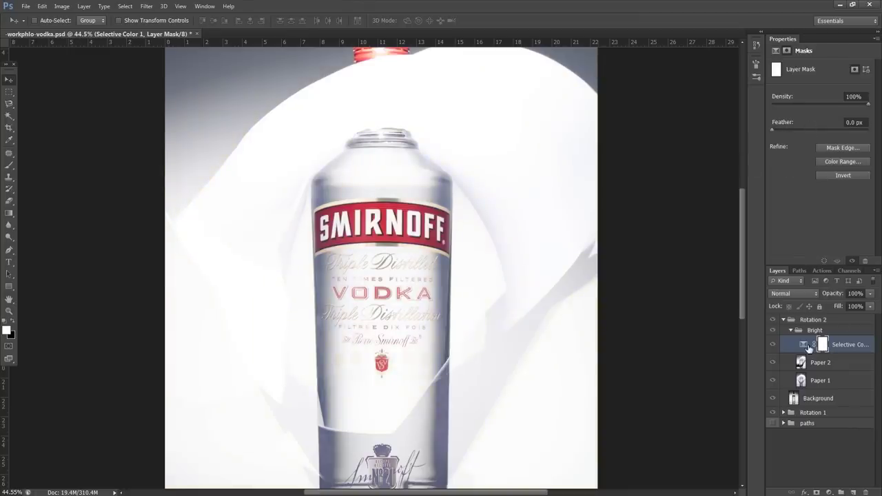
pyautogui.hotkey('ctrl', 'i')
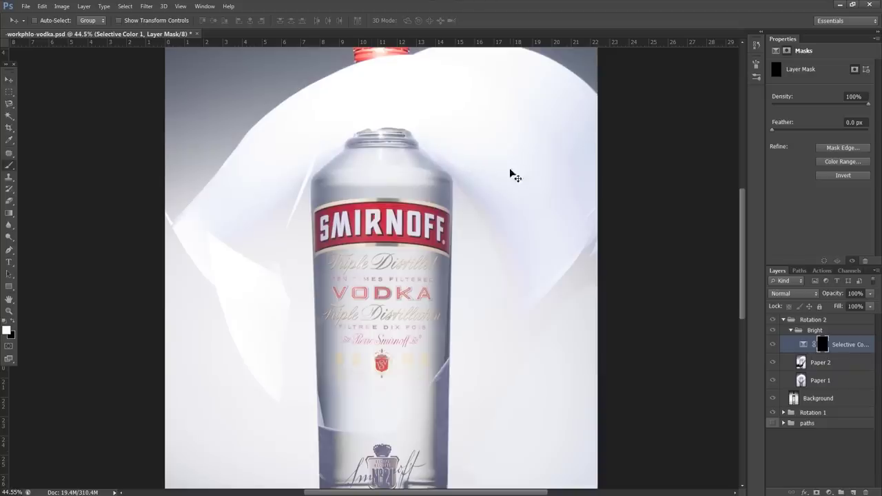
pyautogui.press('b')
pyautogui.scroll(1, 350, 232)
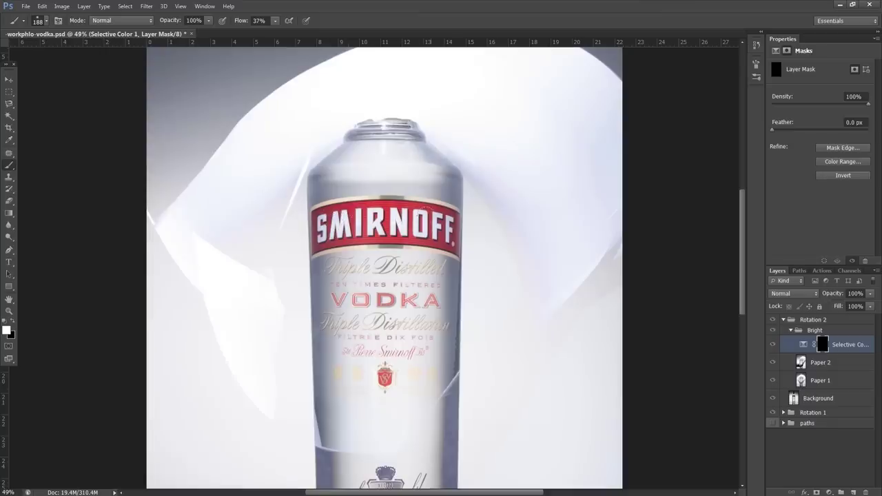
pyautogui.scroll(-1, 376, 242)
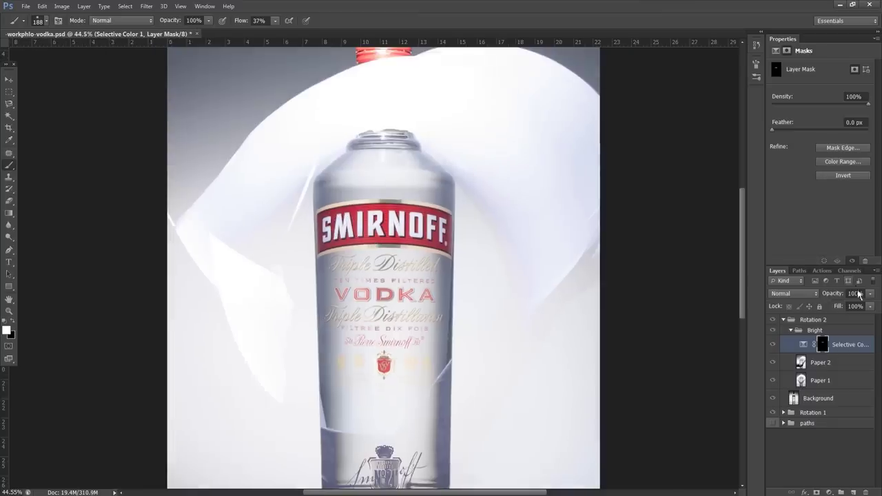
# Lower the fill of the Selective Color adjustment layer to 75%
pyautogui.click(870, 306)
pyautogui.moveTo(870, 319); pyautogui.dragTo(845, 322)
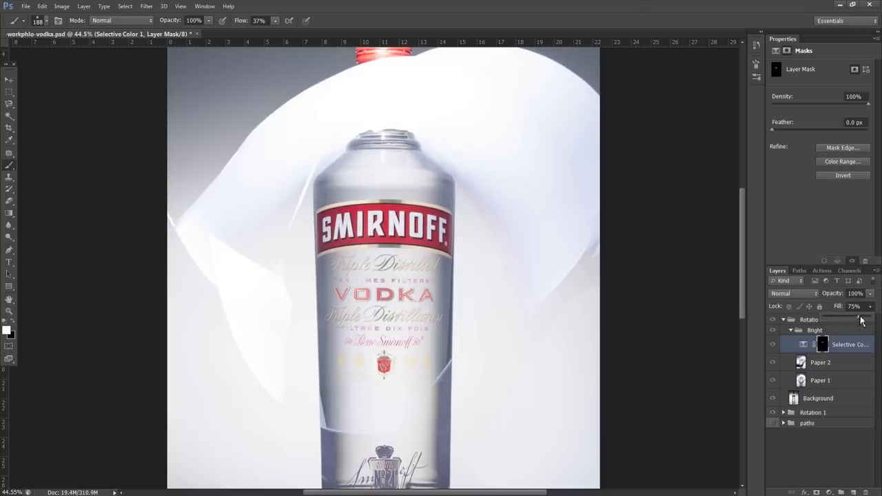
pyautogui.scroll(-1, 450, 288)
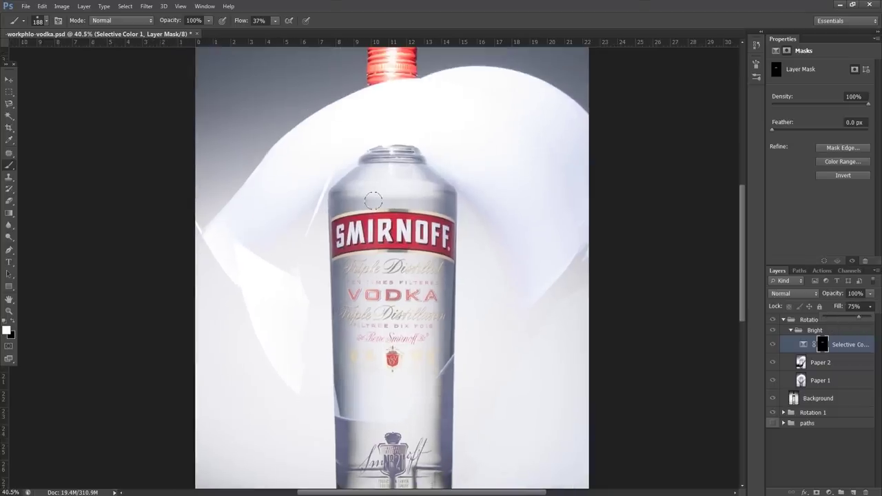
pyautogui.scroll(1, 361, 270)
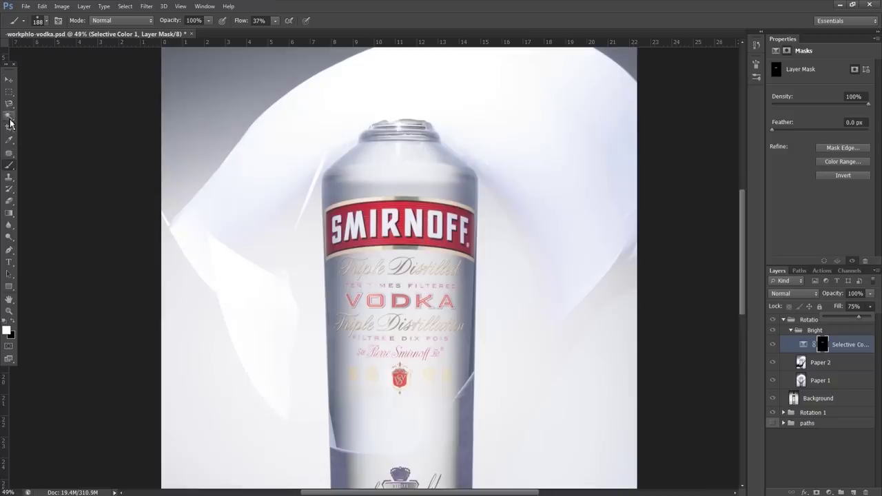
pyautogui.scroll(2, 418, 216)
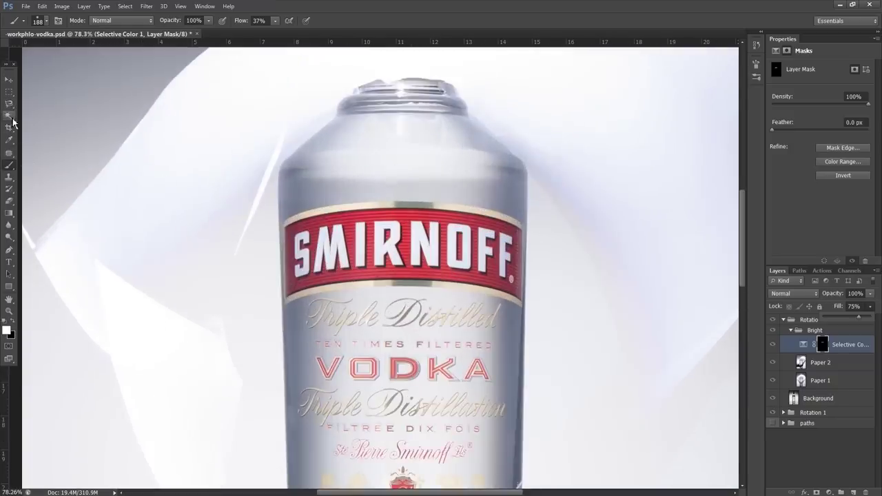
pyautogui.click(11, 108)
pyautogui.click(395, 201)
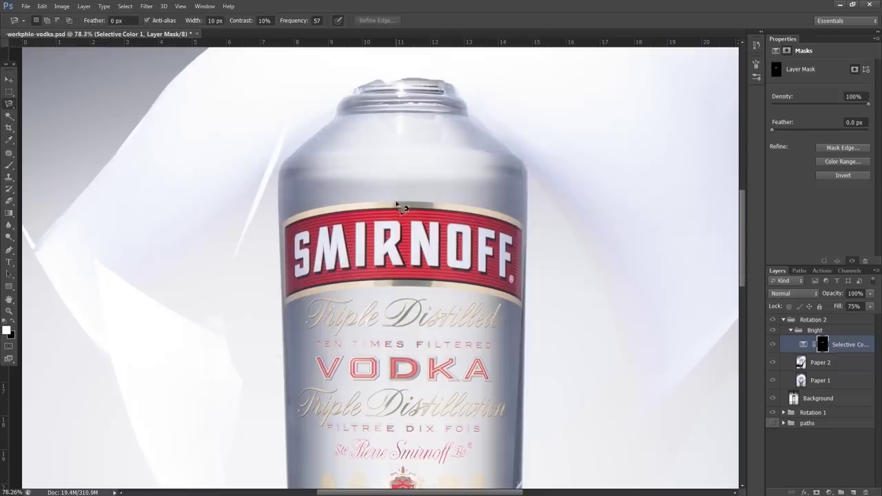
pyautogui.doubleClick(450, 215)
pyautogui.hotkey('ctrl', 'd')
# Load the Gold Label shape from the paths group as a selection and create a new layer in the Bright group
pyautogui.scroll(1, 411, 386)
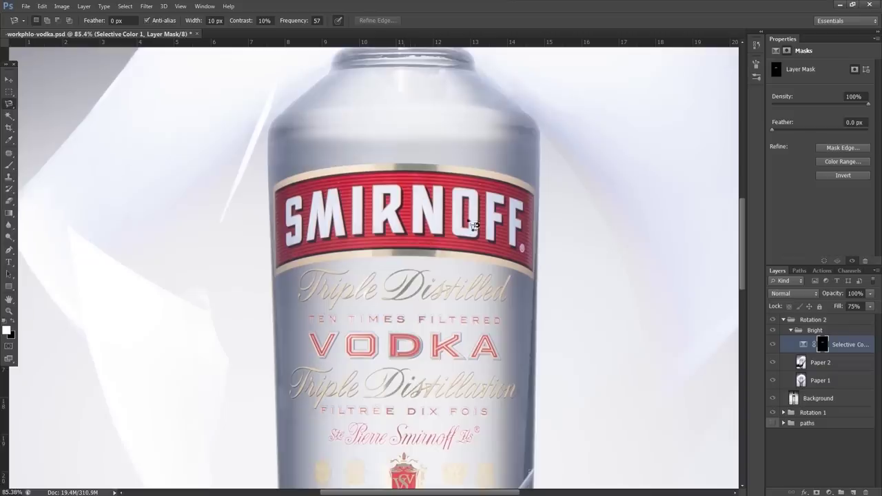
pyautogui.click(784, 423)
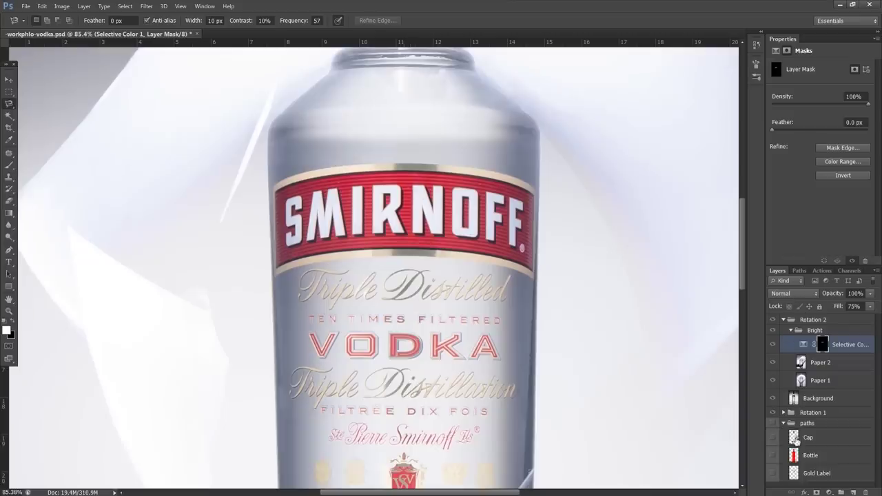
pyautogui.keyDown('ctrl'); pyautogui.click(796, 477); pyautogui.keyUp('ctrl')
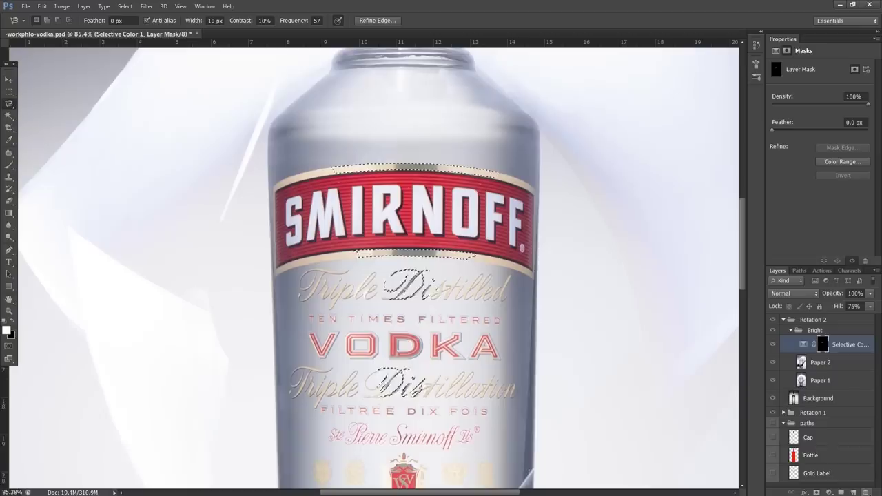
pyautogui.click(853, 492)
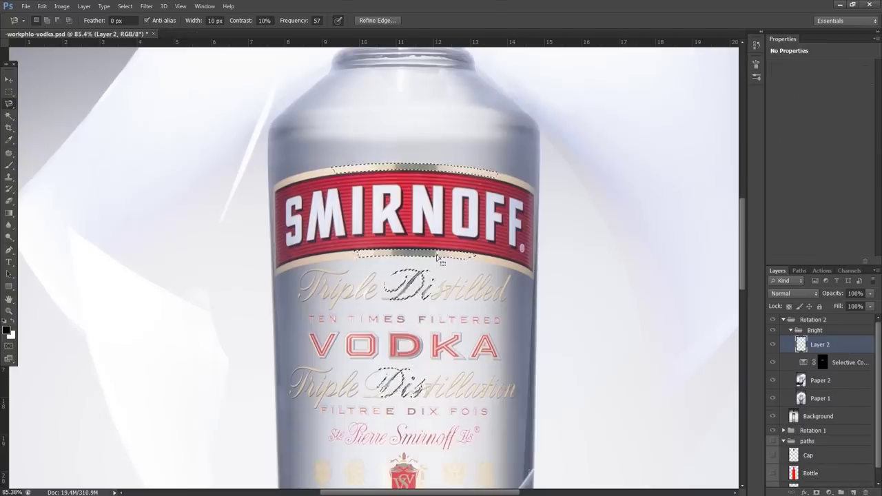
# Sample the upper trim's light gold and paint over its dark patch with a 111 px brush at 100% flow
pyautogui.press('i')
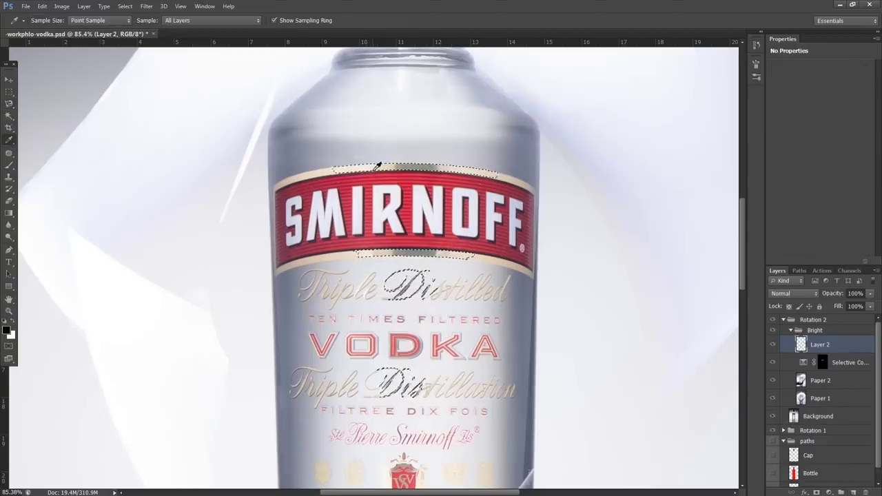
pyautogui.click(367, 168)
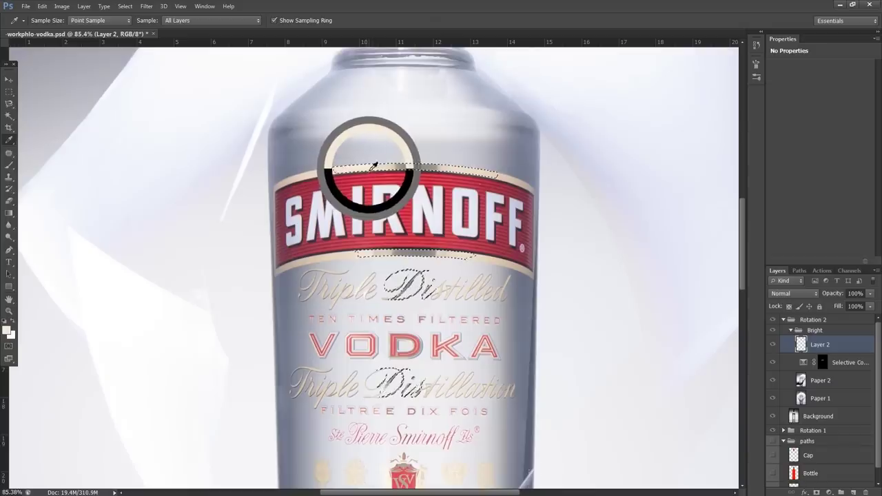
pyautogui.press('b')
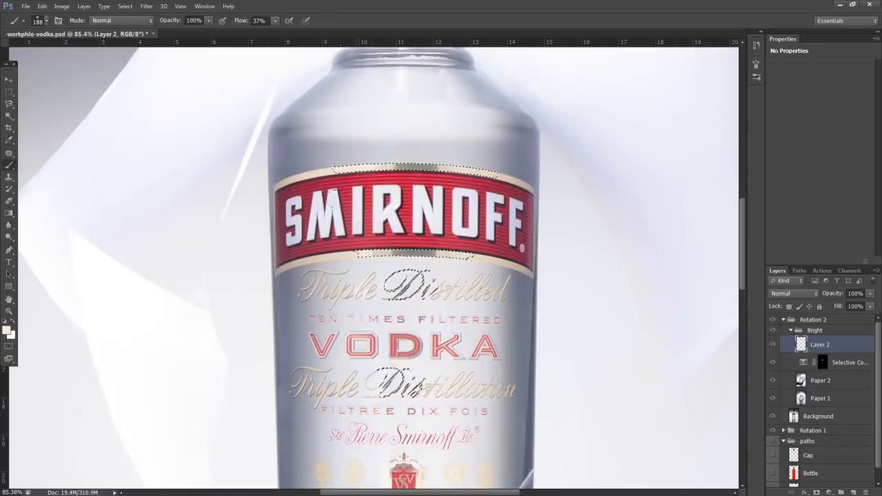
pyautogui.scroll(-1, 383, 162)
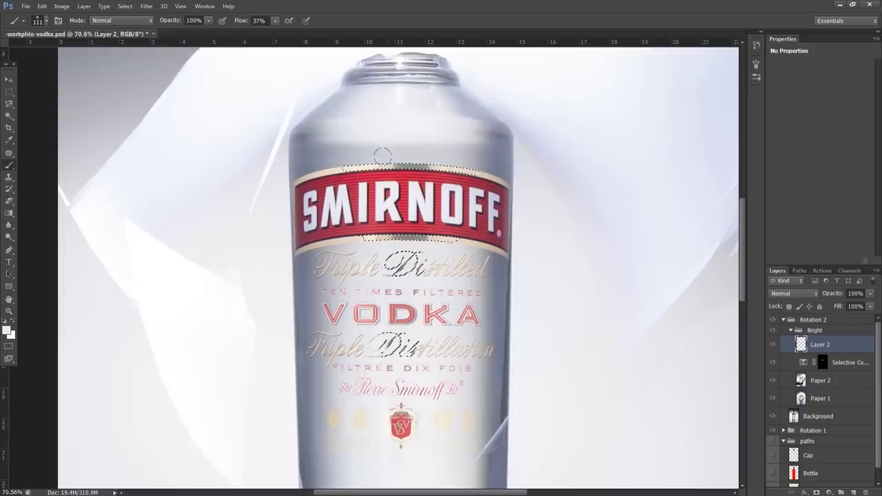
pyautogui.moveTo(242, 22); pyautogui.dragTo(358, 26)
pyautogui.scroll(-1, 366, 47)
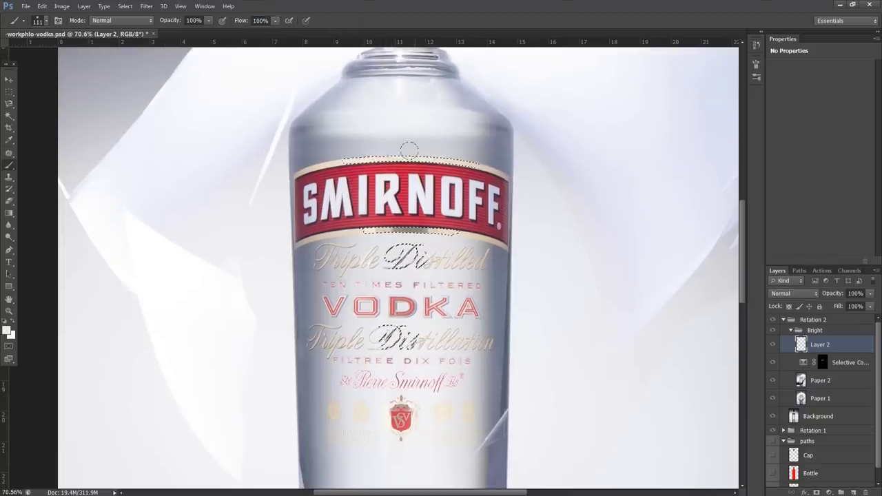
# Sample a light gold tone from the label's lower trim and paint over the dark patch there
pyautogui.press('i')
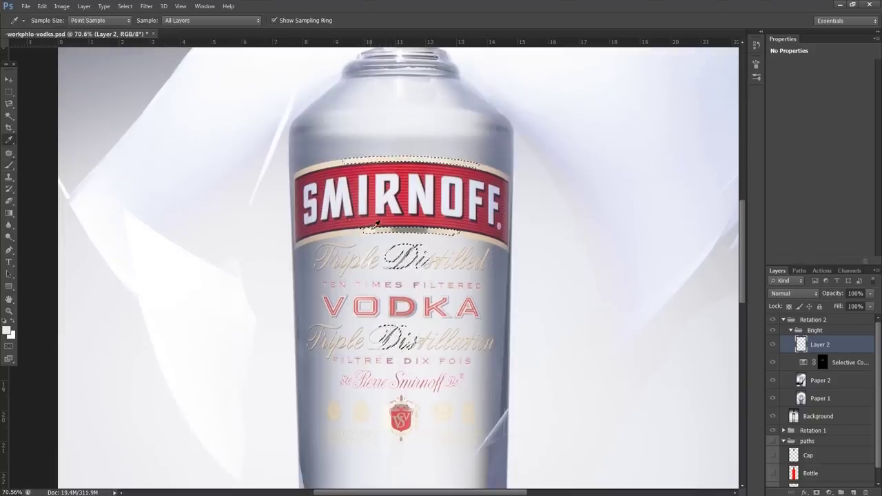
pyautogui.click(336, 205)
pyautogui.press('b')
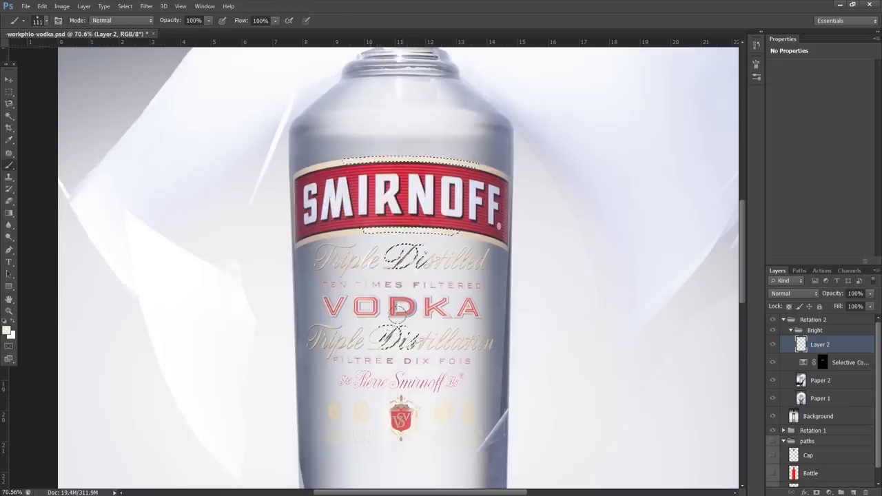
# Sample a light tone from the "Triple Distilled" lettering and paint over the dark "Di" letters inside the selection
pyautogui.press('i')
pyautogui.scroll(3, 417, 256)
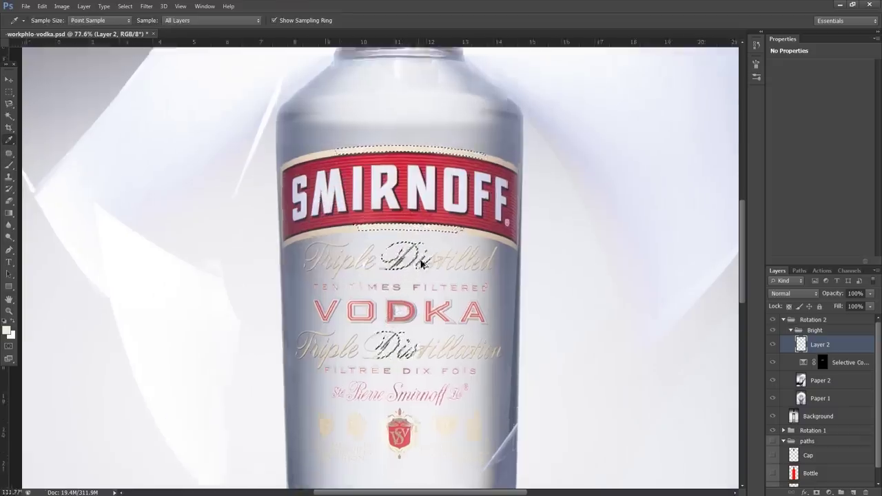
pyautogui.click(424, 275)
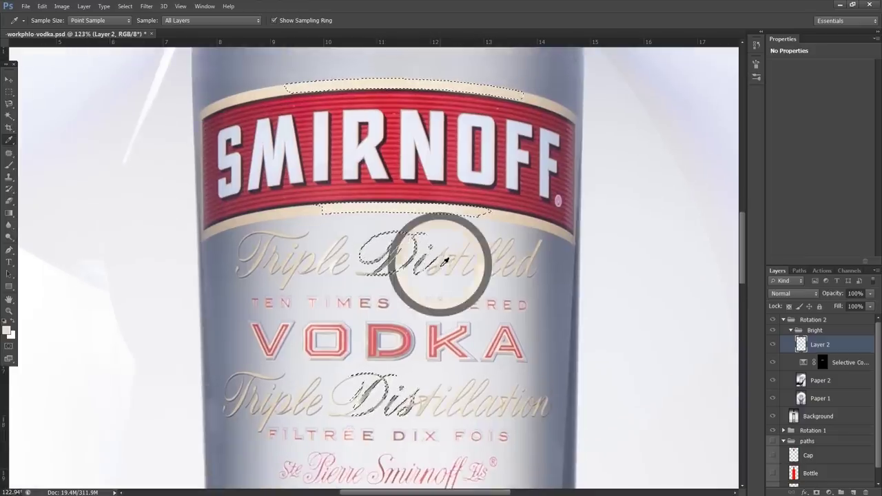
pyautogui.press('b')
pyautogui.scroll(-1, 396, 393)
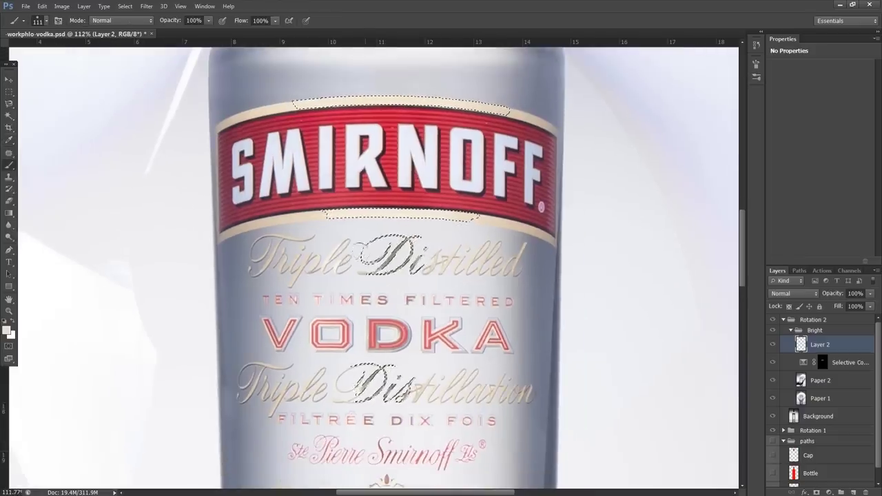
pyautogui.moveTo(376, 234)
pyautogui.mouseDown()
pyautogui.moveTo(400, 262)
pyautogui.moveTo(408, 247)
pyautogui.moveTo(427, 254)
pyautogui.mouseUp()
# Sample a light tone from the "Triple Distillation" lettering, paint over its dark "Dis" letters and clear the selection
pyautogui.scroll(-3, 352, 296)
pyautogui.scroll(4, 354, 335)
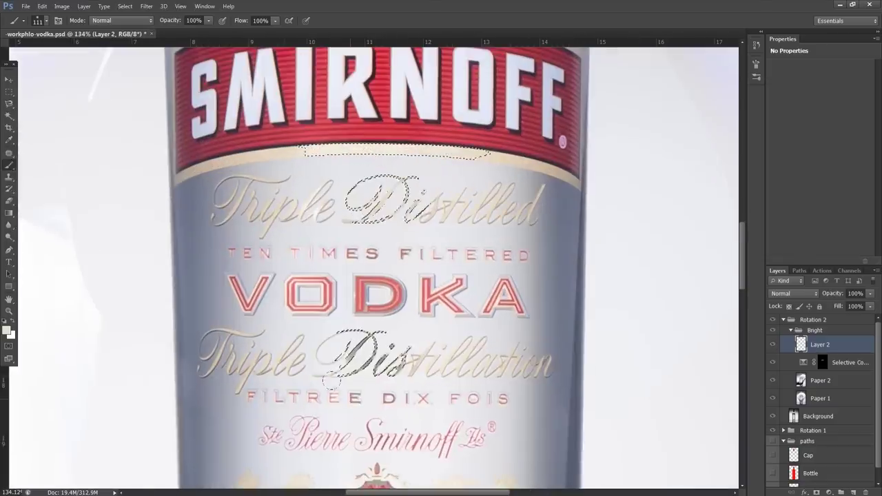
pyautogui.press('i')
pyautogui.scroll(1, 330, 354)
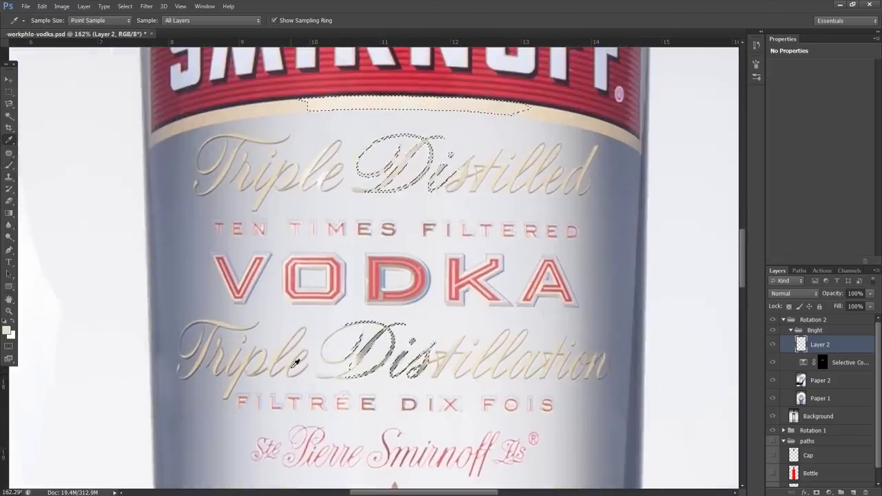
pyautogui.click(289, 365)
pyautogui.press('b')
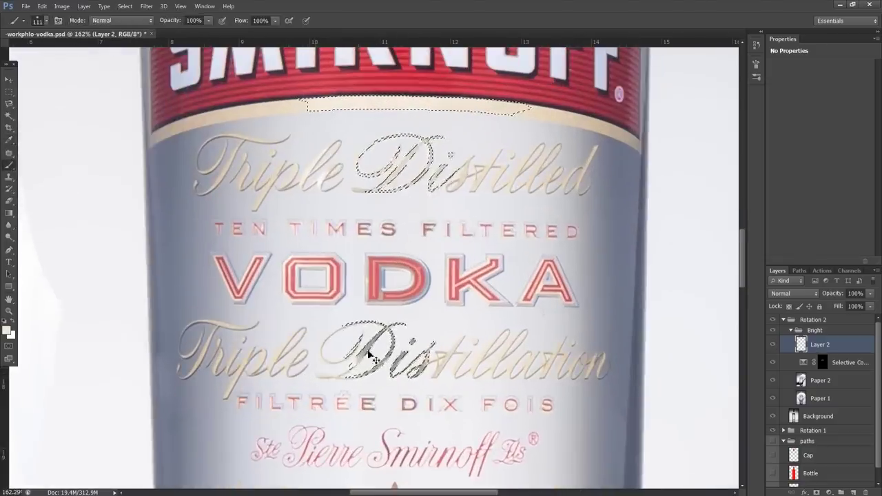
pyautogui.scroll(-1, 365, 342)
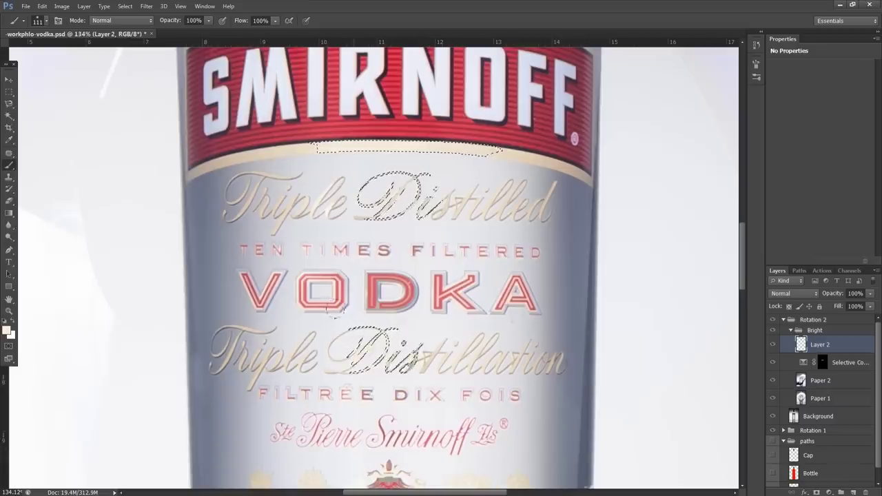
pyautogui.scroll(-2, 392, 366)
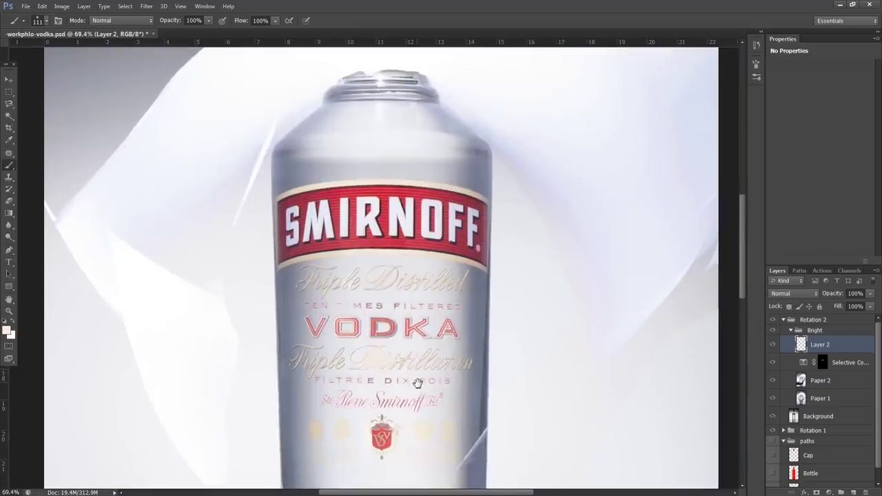
# Add a Hue/Saturation adjustment layer at the top of the layer stack and fully desaturate the blues
pyautogui.scroll(-2, 417, 351)
pyautogui.scroll(-1, 389, 303)
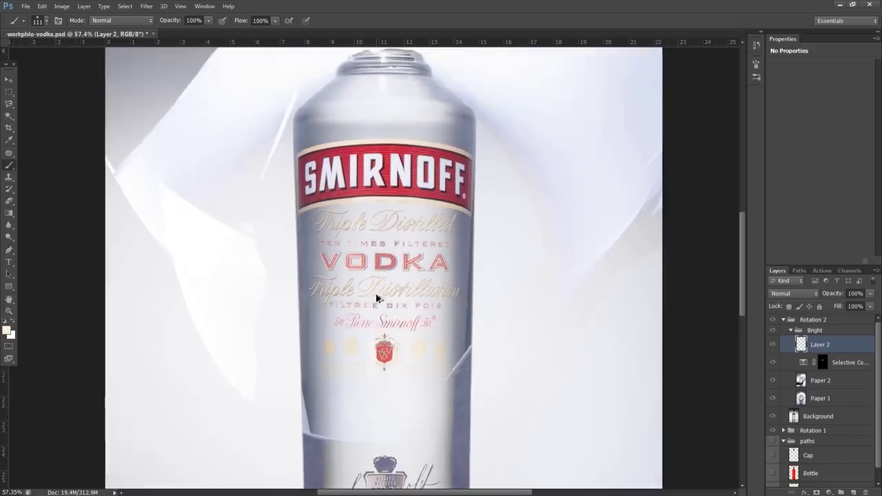
pyautogui.scroll(-3, 375, 198)
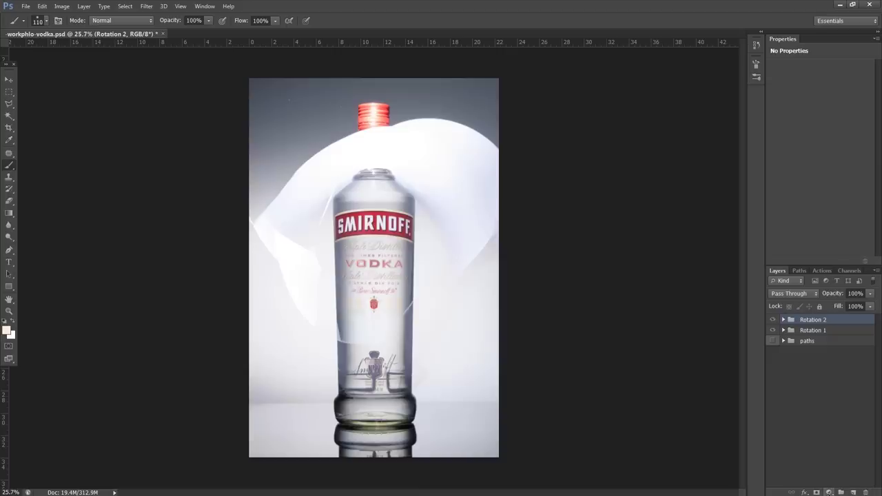
pyautogui.click(829, 492)
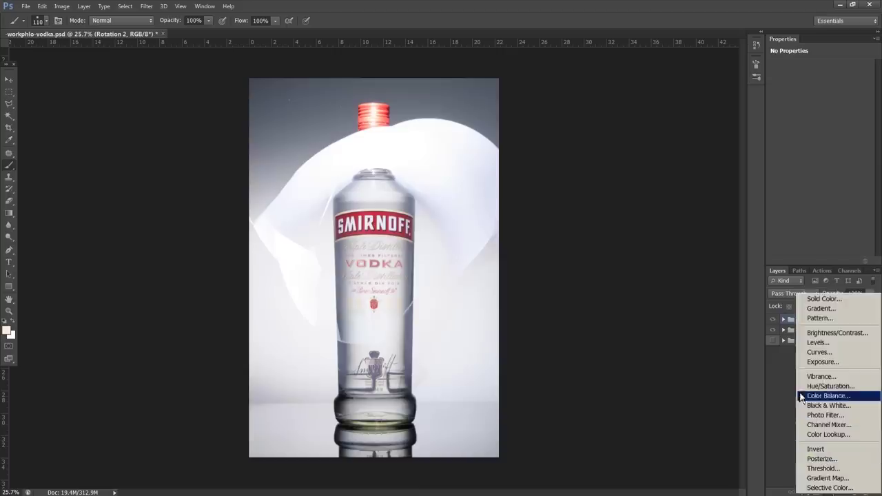
pyautogui.click(807, 386)
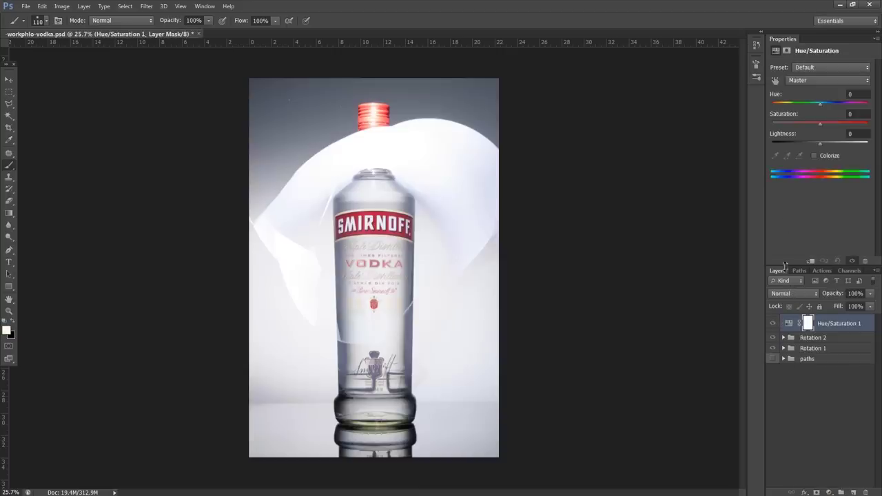
pyautogui.click(808, 78)
pyautogui.click(802, 141)
pyautogui.moveTo(820, 124); pyautogui.dragTo(771, 131)
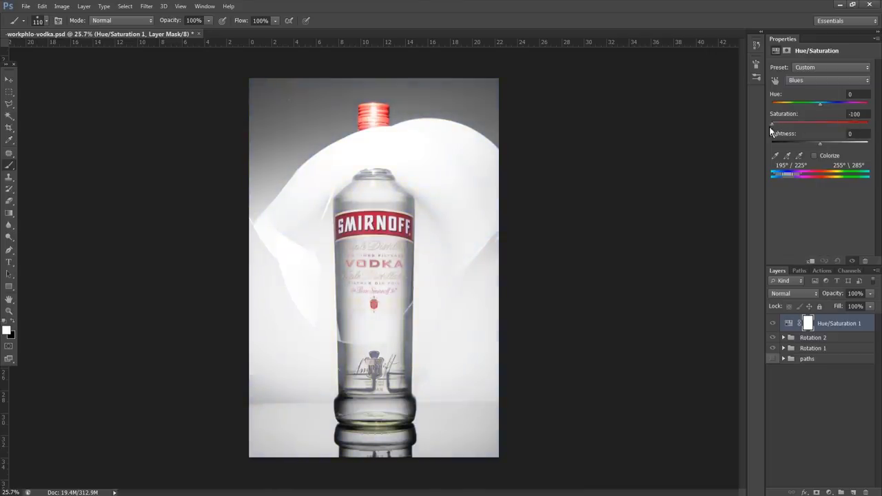
# Hide the Rotation 2 group behind a black layer mask, compare its visibility on and off, and make the mask active
pyautogui.click(793, 399)
pyautogui.click(793, 338)
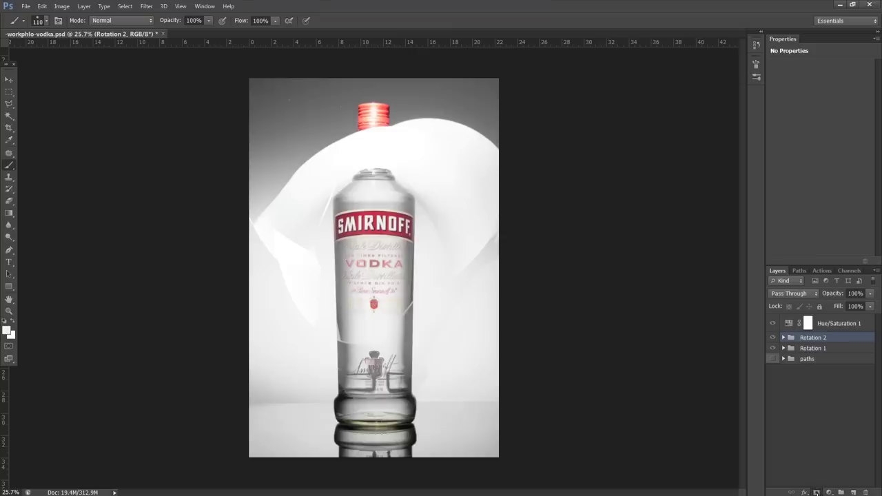
pyautogui.keyDown('alt'); pyautogui.click(816, 492); pyautogui.keyUp('alt')
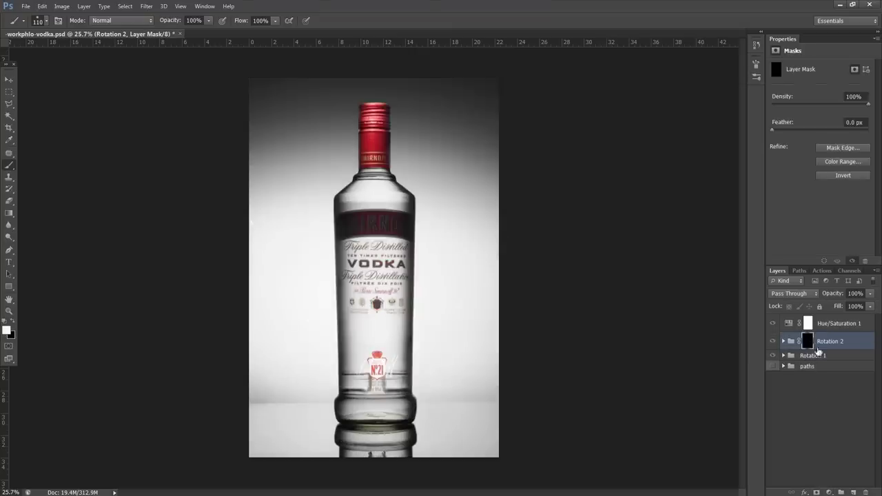
pyautogui.keyDown('shift'); pyautogui.click(808, 343); pyautogui.keyUp('shift')
pyautogui.click(773, 342)
pyautogui.click(774, 342)
pyautogui.click(773, 343)
pyautogui.click(773, 342)
pyautogui.keyDown('shift'); pyautogui.click(808, 341); pyautogui.keyUp('shift')
# Paint white on the Rotation 2 mask with a 289 px brush to reveal the bright lettering below the red label
pyautogui.scroll(7, 392, 272)
pyautogui.moveTo(355, 298); pyautogui.dragTo(378, 305)
pyautogui.moveTo(355, 270)
pyautogui.mouseDown()
pyautogui.moveTo(398, 267)
pyautogui.moveTo(343, 266)
pyautogui.moveTo(333, 231)
pyautogui.moveTo(396, 224)
pyautogui.moveTo(358, 316)
pyautogui.moveTo(374, 323)
pyautogui.moveTo(338, 338)
pyautogui.moveTo(390, 341)
pyautogui.mouseUp()
pyautogui.moveTo(350, 311)
pyautogui.mouseDown()
pyautogui.moveTo(321, 276)
pyautogui.moveTo(331, 226)
pyautogui.mouseUp()
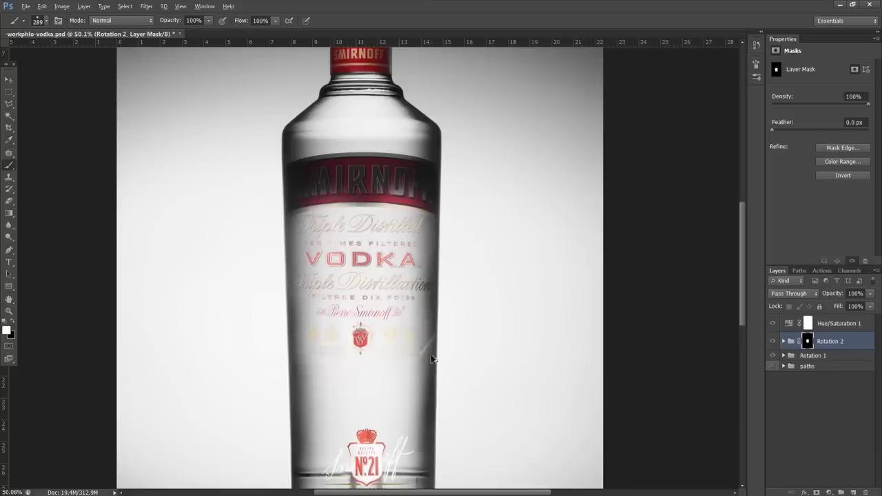
# Refine the Rotation 2 mask around the end of "Triple Distillation" with a 78 px brush
pyautogui.scroll(4, 431, 359)
pyautogui.scroll(-3, 430, 358)
pyautogui.scroll(1, 362, 217)
pyautogui.moveTo(413, 293); pyautogui.dragTo(394, 292)
pyautogui.moveTo(402, 291); pyautogui.dragTo(431, 292)
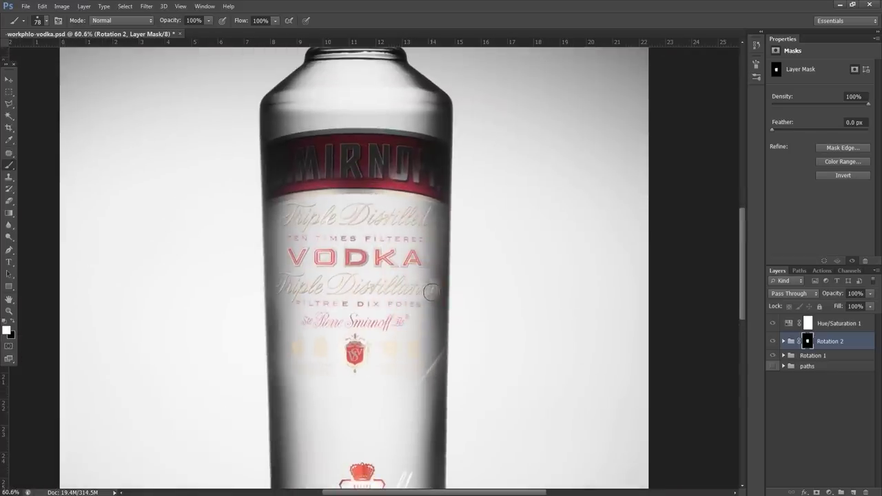
# Paint on the Rotation 2 mask across the Smirnoff band to reveal the brightly lit red label
pyautogui.moveTo(426, 201)
pyautogui.mouseDown()
pyautogui.moveTo(447, 209)
pyautogui.moveTo(418, 150)
pyautogui.moveTo(296, 151)
pyautogui.moveTo(286, 181)
pyautogui.moveTo(410, 175)
pyautogui.moveTo(403, 150)
pyautogui.moveTo(285, 153)
pyautogui.mouseUp()
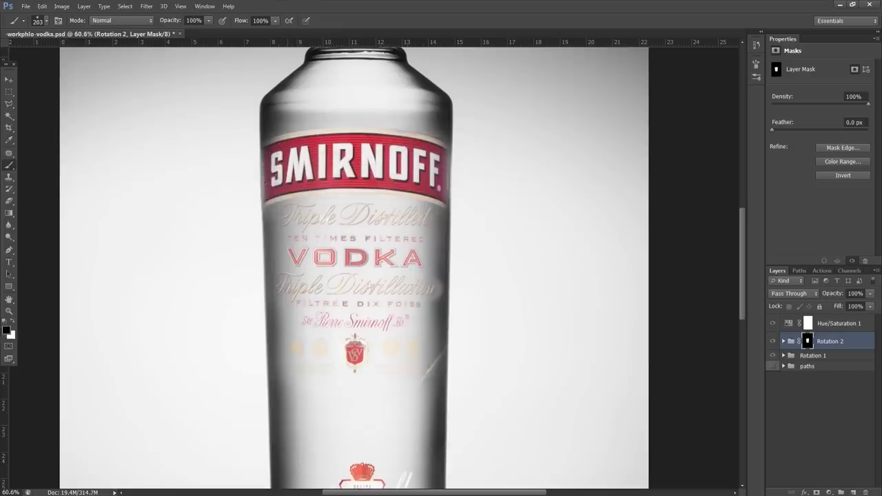
pyautogui.scroll(-2, 330, 215)
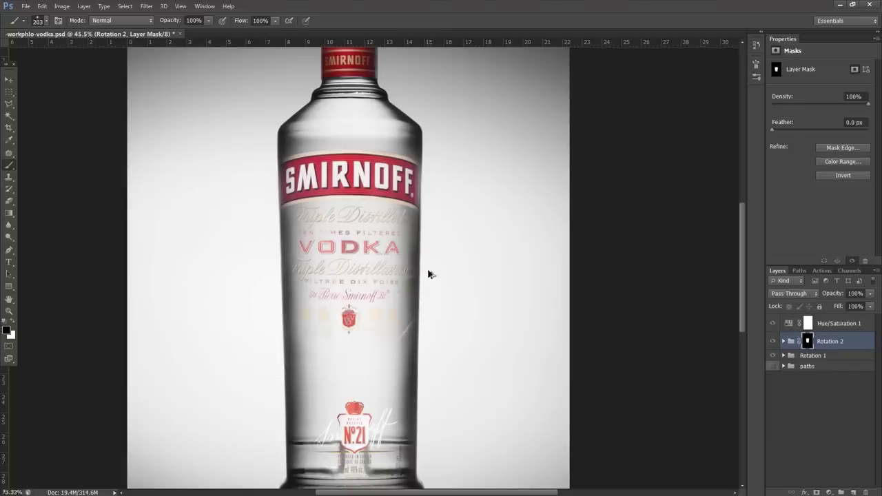
pyautogui.scroll(3, 428, 275)
pyautogui.scroll(-3, 403, 282)
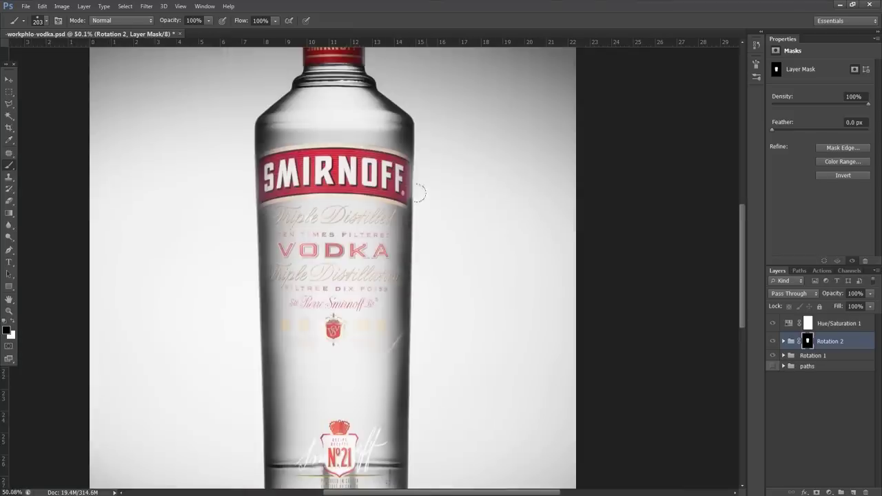
pyautogui.scroll(-1, 434, 150)
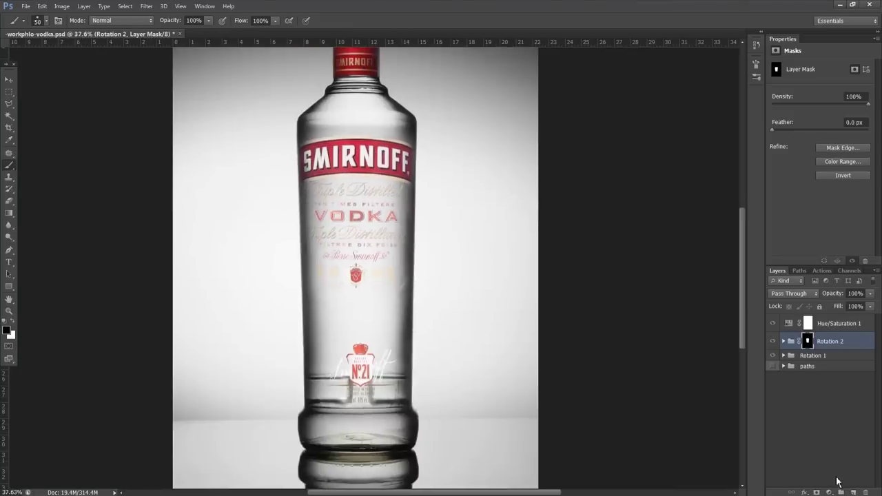
# Add a Curves adjustment clipped to the Rotation 2 group and darken its midtones with a point at input 125, output 112
pyautogui.click(829, 492)
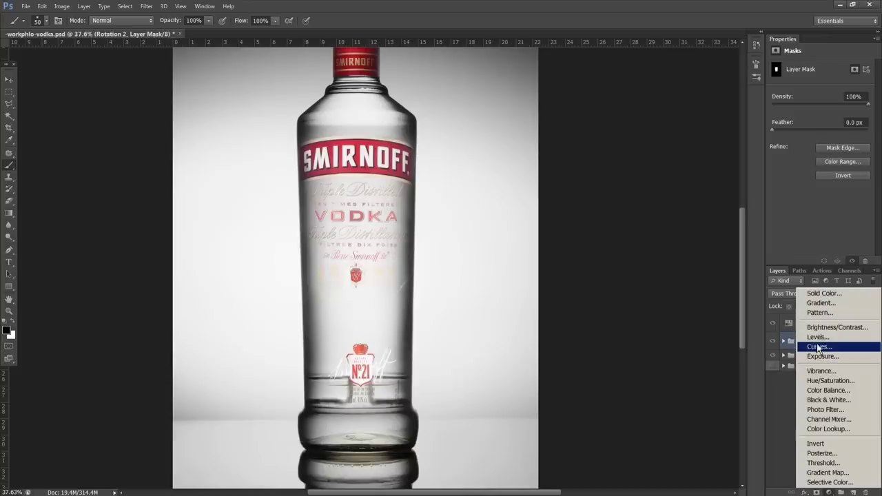
pyautogui.click(818, 348)
pyautogui.keyDown('alt'); pyautogui.click(790, 350); pyautogui.keyUp('alt')
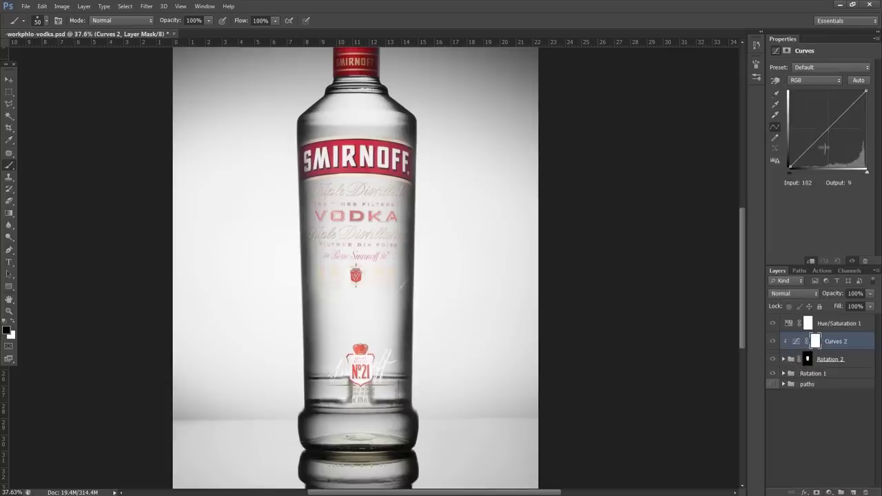
pyautogui.moveTo(827, 128); pyautogui.dragTo(827, 132)
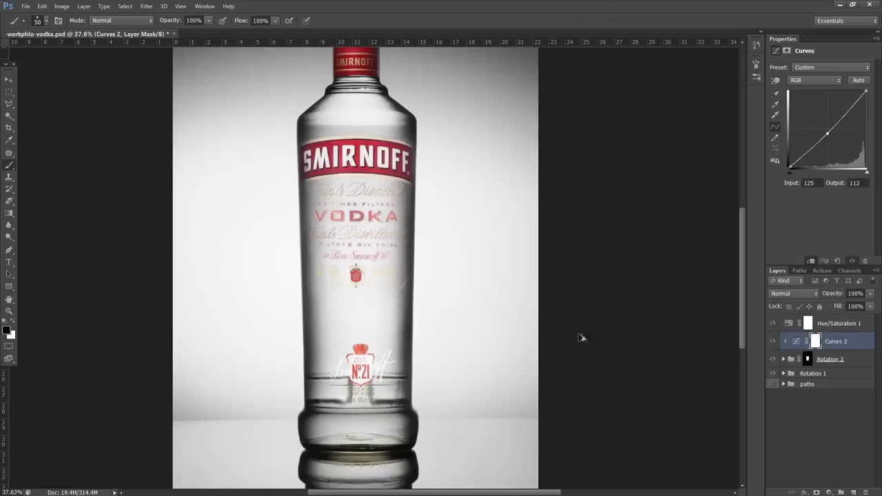
# Group Rotation 1, Rotation 2 and the two adjustment layers above them into one group
pyautogui.scroll(-4, 392, 276)
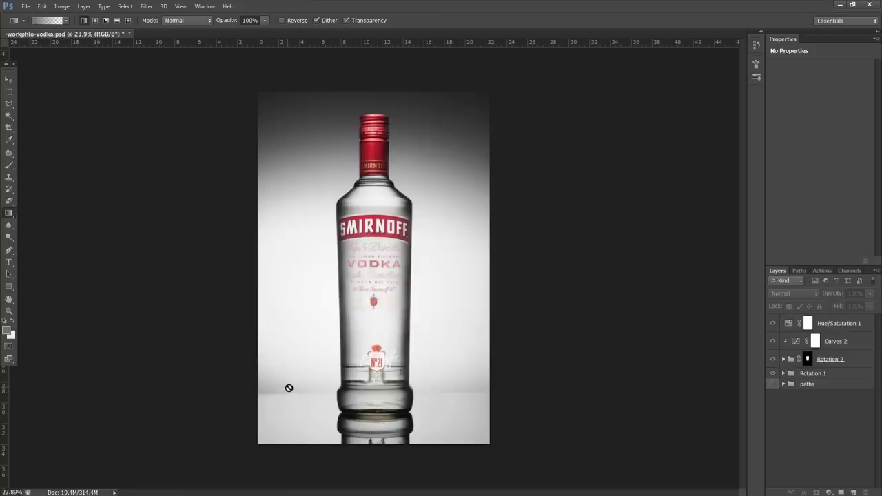
pyautogui.click(825, 376)
pyautogui.keyDown('shift'); pyautogui.click(835, 324); pyautogui.keyUp('shift')
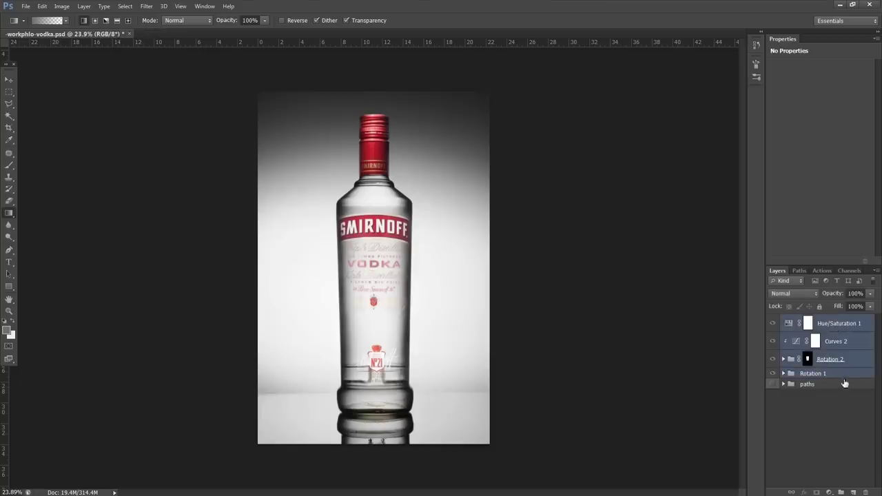
pyautogui.hotkey('ctrl', 'g')
# Load the Bottle shape from the paths group as a selection and mask the new group with it to cut out the bottle
pyautogui.click(783, 331)
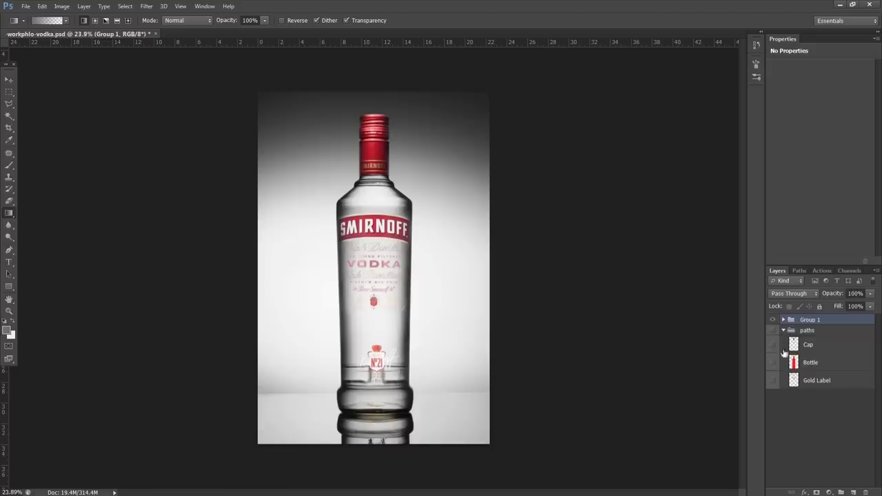
pyautogui.keyDown('ctrl'); pyautogui.click(794, 364); pyautogui.keyUp('ctrl')
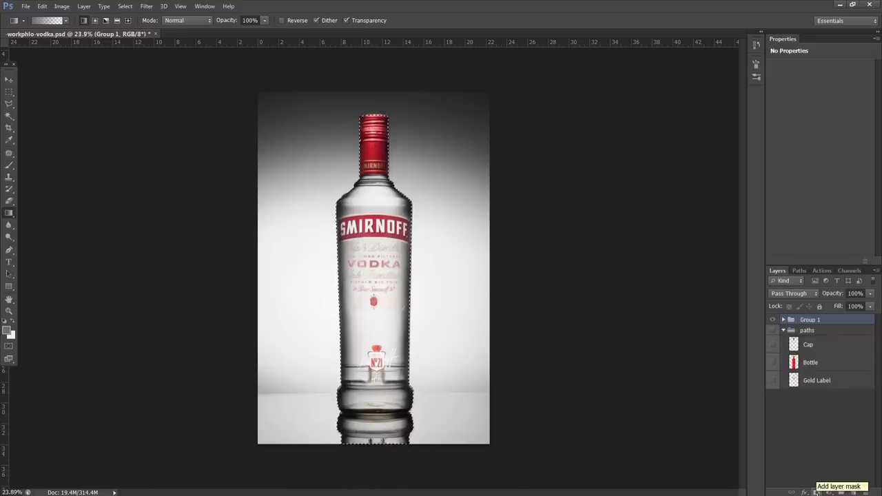
pyautogui.click(815, 491)
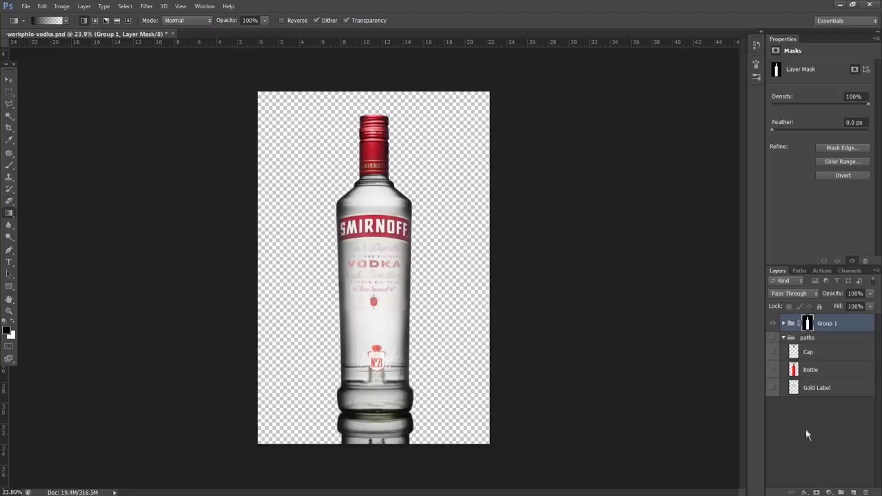
pyautogui.click(783, 338)
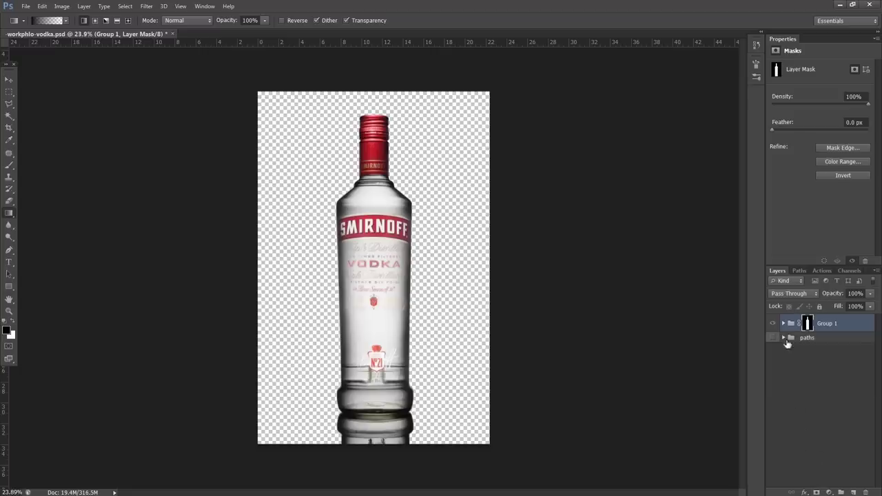
# Create a new layer below the masked bottle group and fill it with grey #858585
pyautogui.click(858, 491)
pyautogui.moveTo(794, 325); pyautogui.dragTo(812, 346)
pyautogui.click(7, 337)
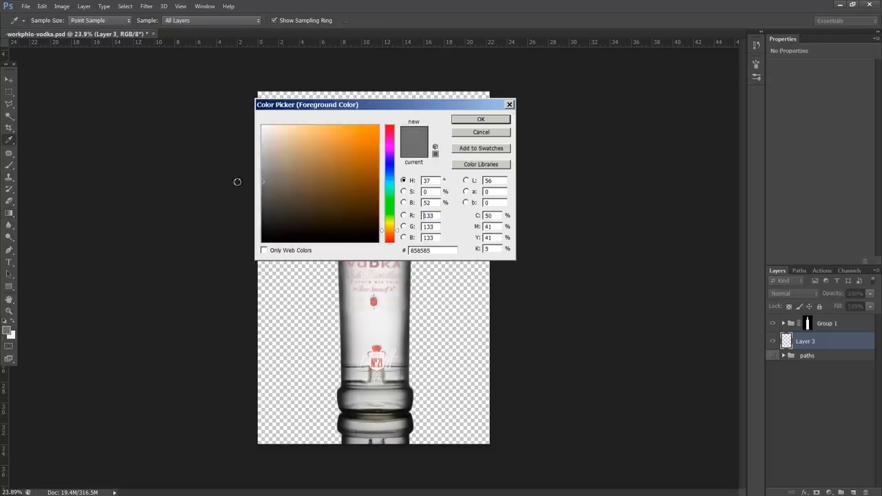
pyautogui.click(480, 119)
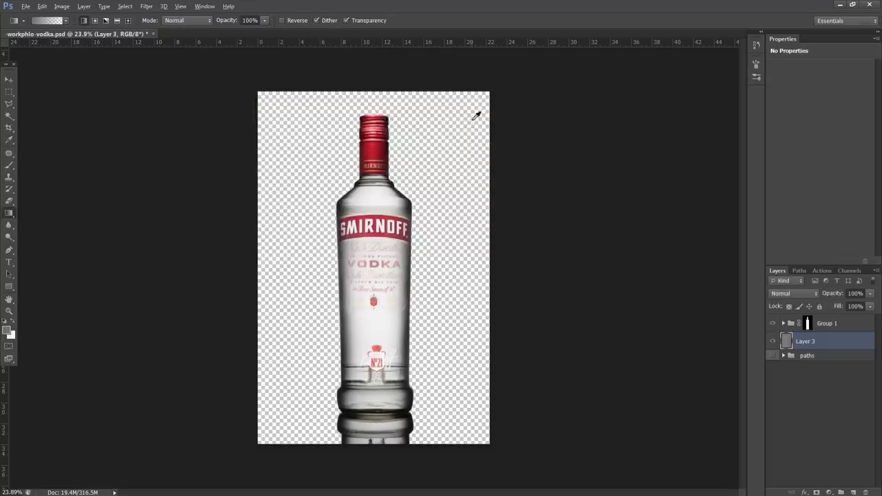
pyautogui.hotkey('alt', 'BackSpace')
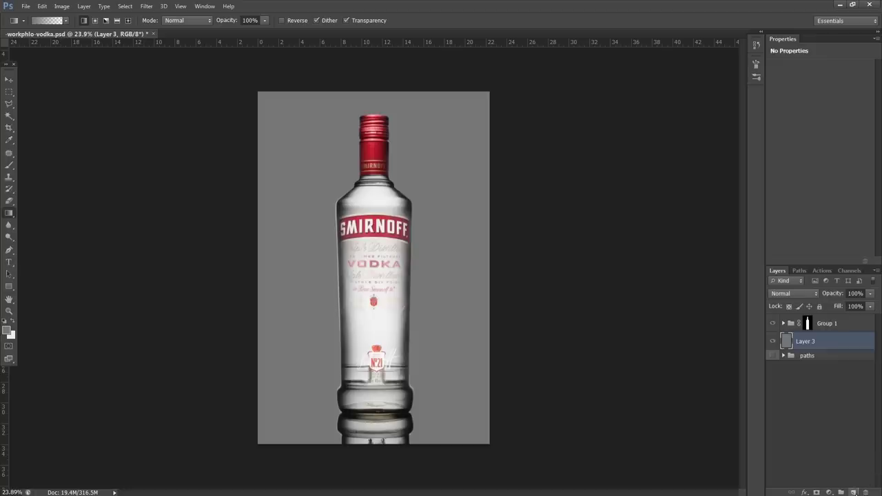
# Add an empty layer above the grey background and convert the document to 16 bits per channel, keeping the layers separate
pyautogui.click(853, 493)
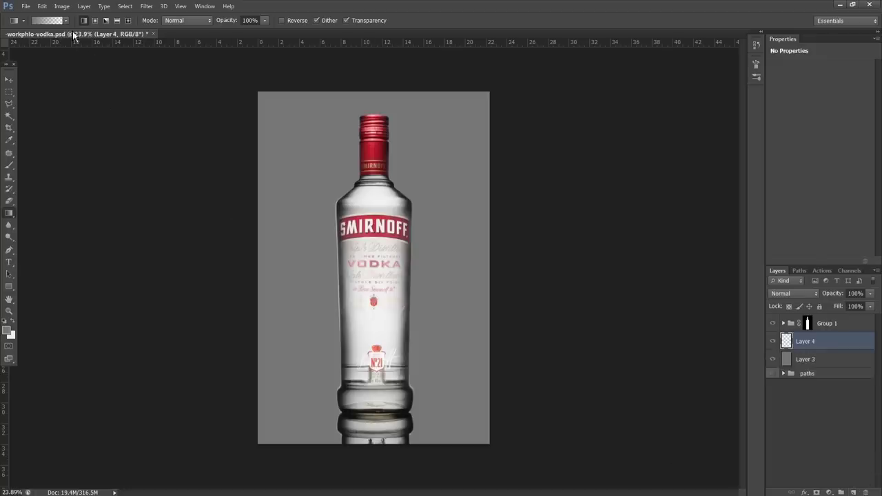
pyautogui.click(62, 6)
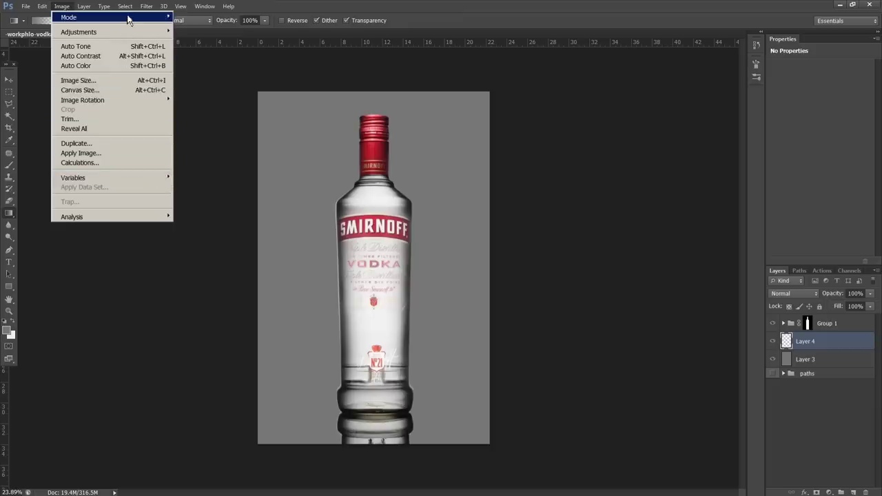
pyautogui.click(203, 113)
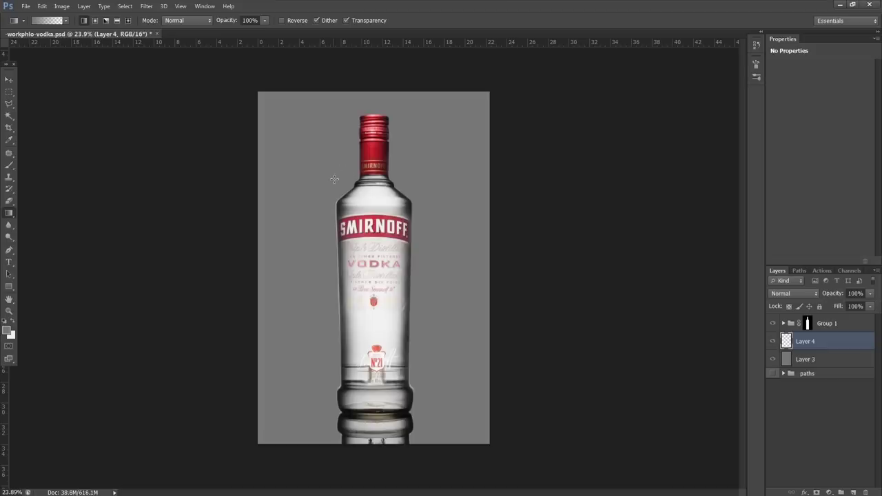
# Draw a white-to-transparent radial gradient on the empty layer from the bottle's centre outward past the canvas edge as a background glow
pyautogui.press('x')
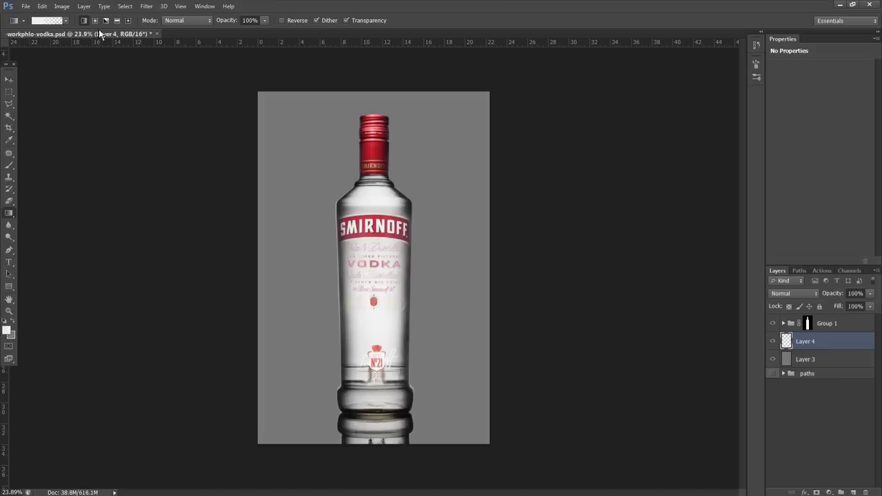
pyautogui.moveTo(378, 257); pyautogui.dragTo(612, 276)
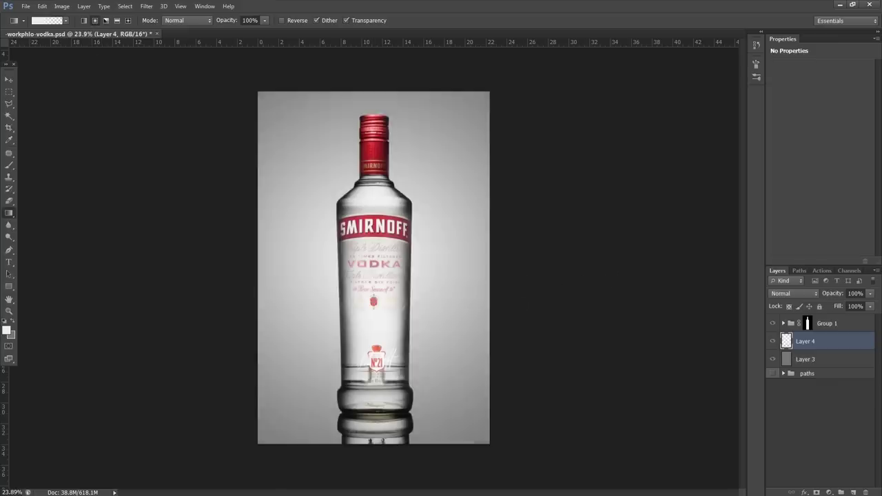
pyautogui.scroll(-2, 392, 324)
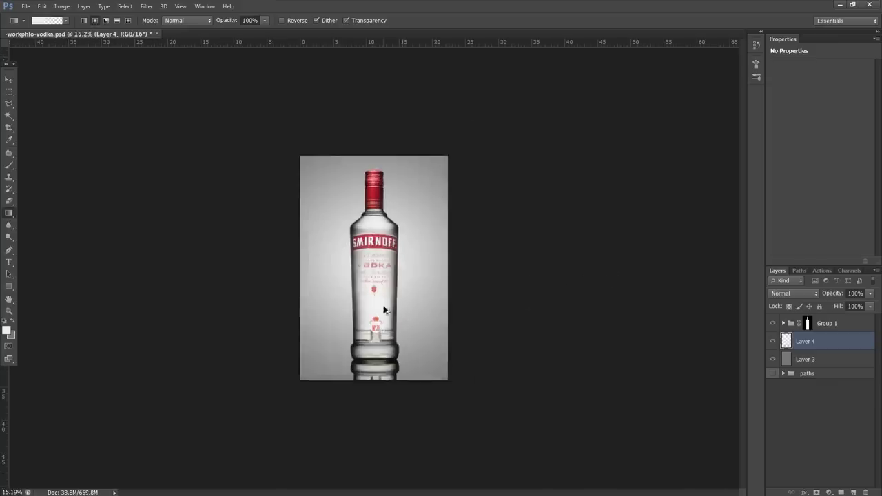
pyautogui.scroll(2, 385, 310)
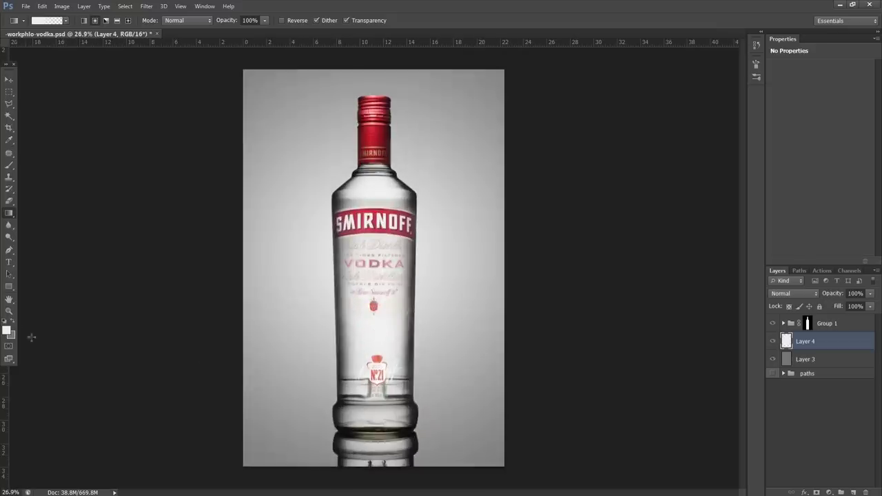
# Draw a grey-to-transparent linear gradient on the same layer from the bottle's base upward to about the middle of the lower body
pyautogui.click(13, 323)
pyautogui.click(84, 25)
pyautogui.scroll(-2, 356, 297)
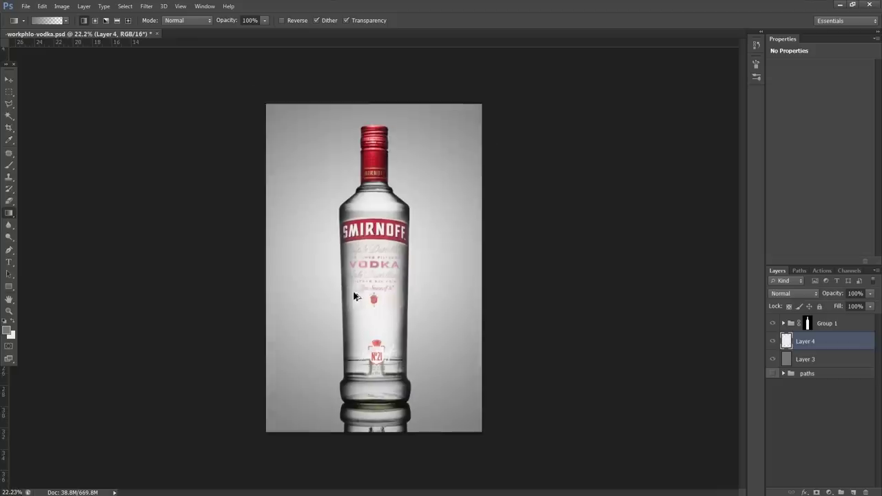
pyautogui.moveTo(384, 416); pyautogui.dragTo(380, 317)
pyautogui.scroll(-1, 388, 332)
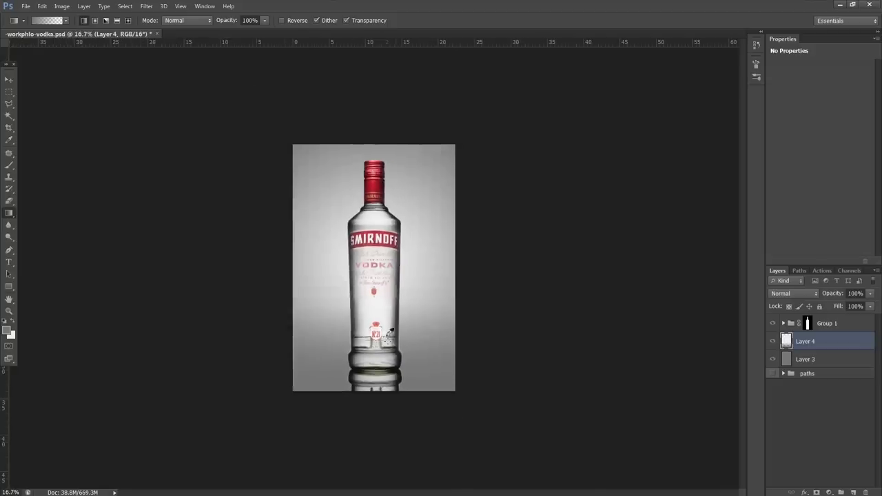
pyautogui.scroll(2, 376, 396)
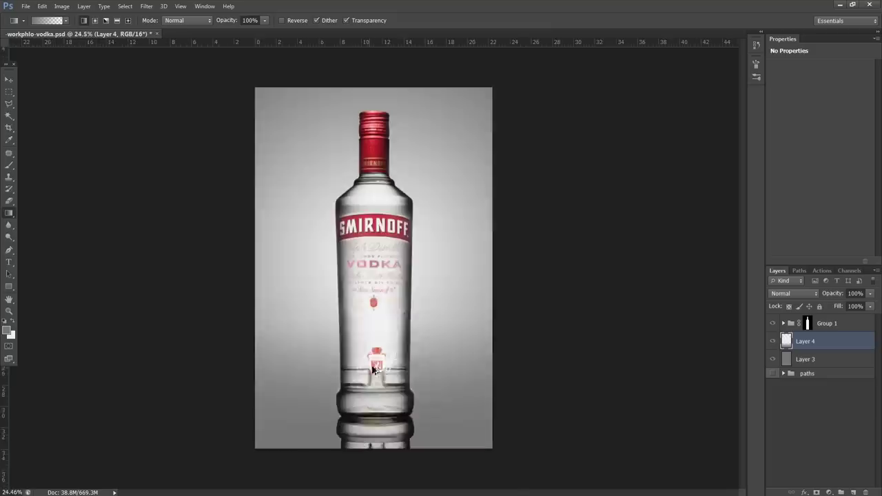
pyautogui.scroll(-1, 367, 183)
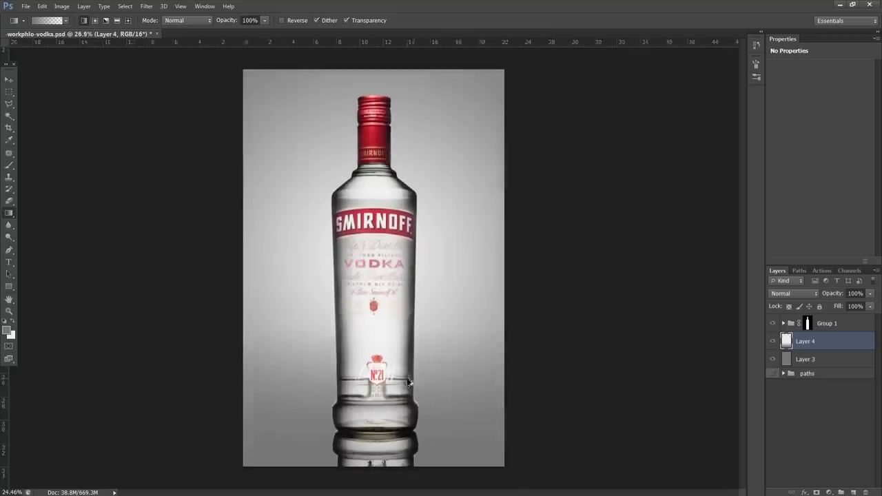
# Add a Curves adjustment above the masked bottle group, raise the curve to input 83, output 115, and invert its mask to black
pyautogui.click(808, 323)
pyautogui.click(828, 492)
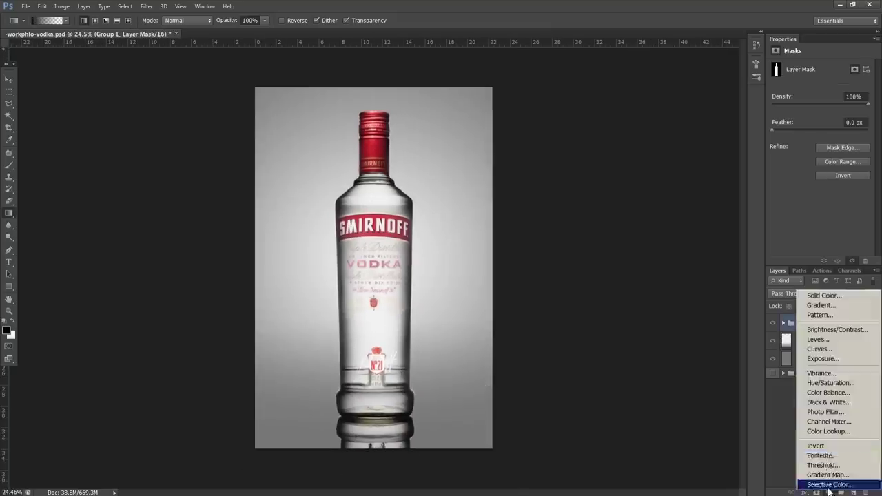
pyautogui.click(807, 340)
pyautogui.moveTo(820, 136); pyautogui.dragTo(815, 132)
pyautogui.hotkey('ctrl', 'i')
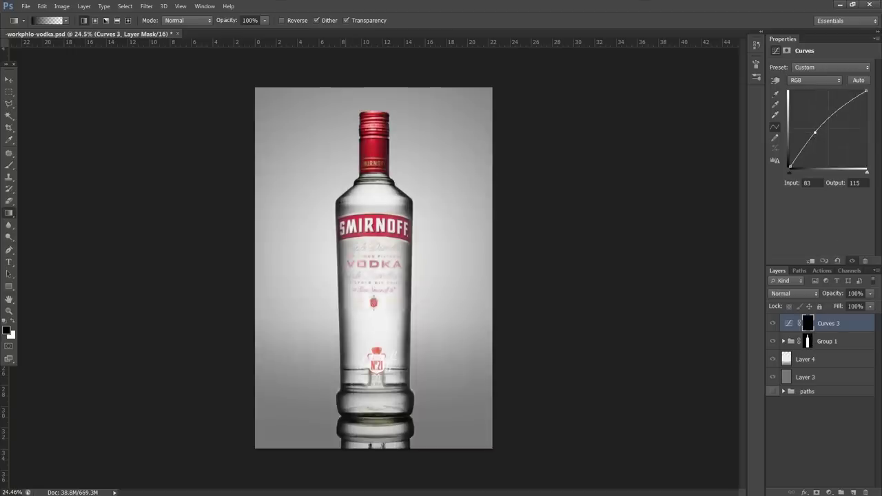
# Add small white radial gradients to the Curves mask over the bottle's base and shoulder to brighten those areas, comparing before and after
pyautogui.click(96, 21)
pyautogui.press('x')
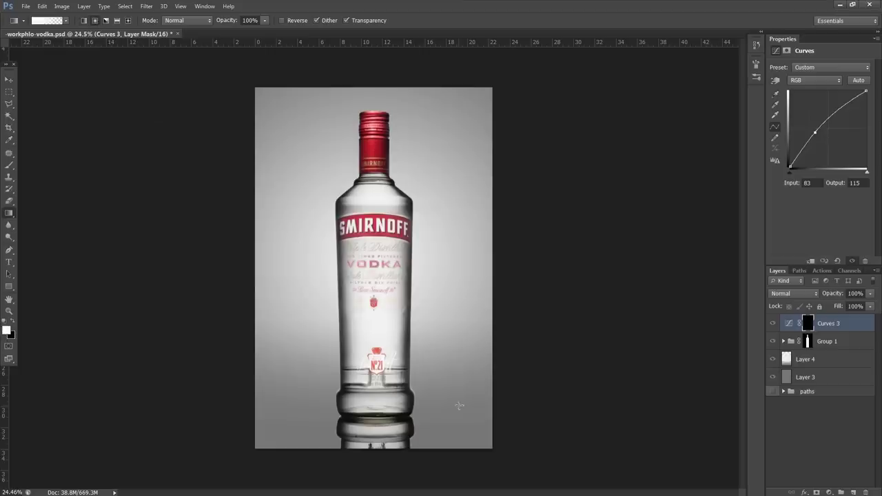
pyautogui.moveTo(375, 404)
pyautogui.mouseDown()
pyautogui.moveTo(416, 403)
pyautogui.moveTo(408, 405)
pyautogui.mouseUp()
pyautogui.hotkey('ctrl', 'z')
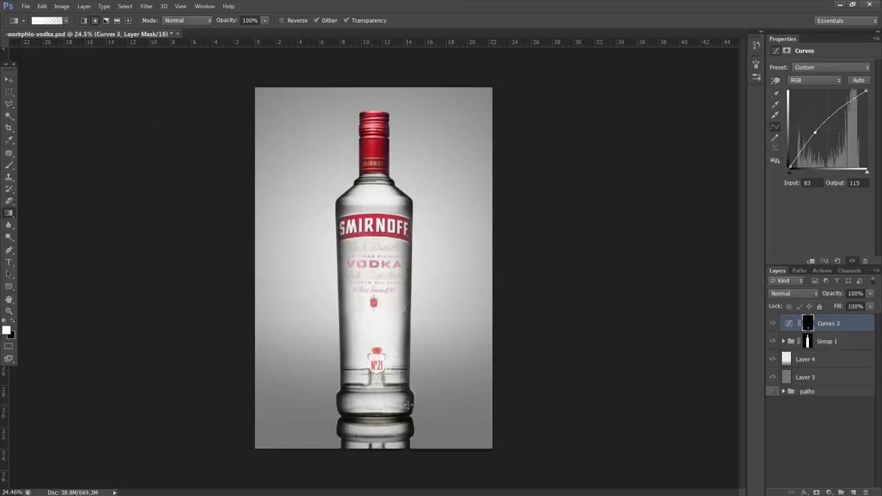
pyautogui.moveTo(402, 205); pyautogui.dragTo(401, 204)
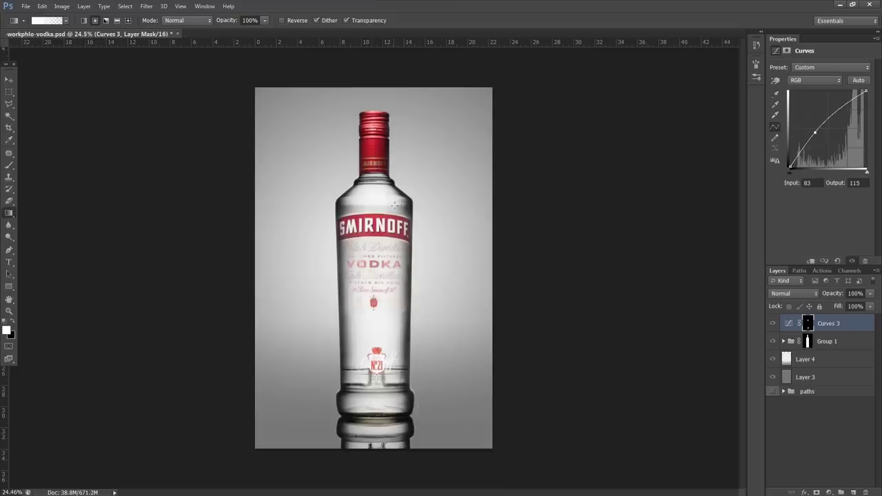
pyautogui.scroll(-3, 361, 267)
pyautogui.scroll(2, 369, 303)
pyautogui.hotkey('ctrl', 'z')
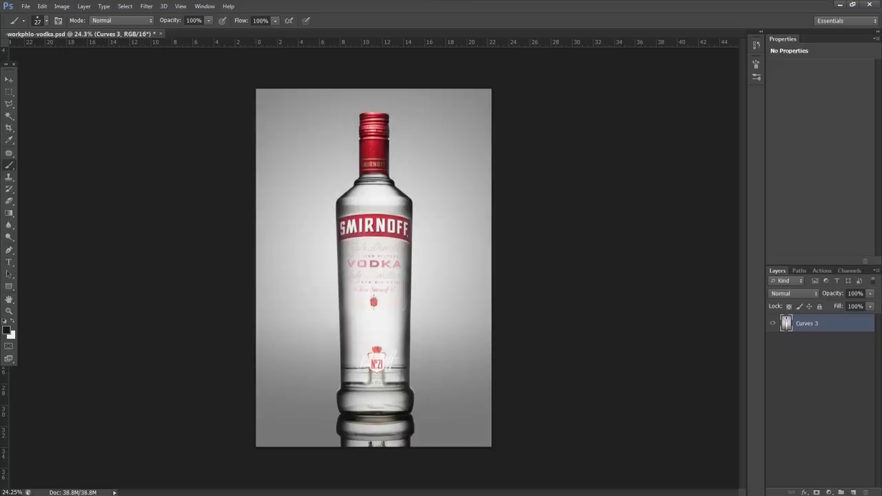
# Duplicate the merged layer and patch out the specks and blemishes in the clear glass of the bottle's base with the Patch tool
pyautogui.moveTo(863, 490); pyautogui.dragTo(856, 492)
pyautogui.press('j')
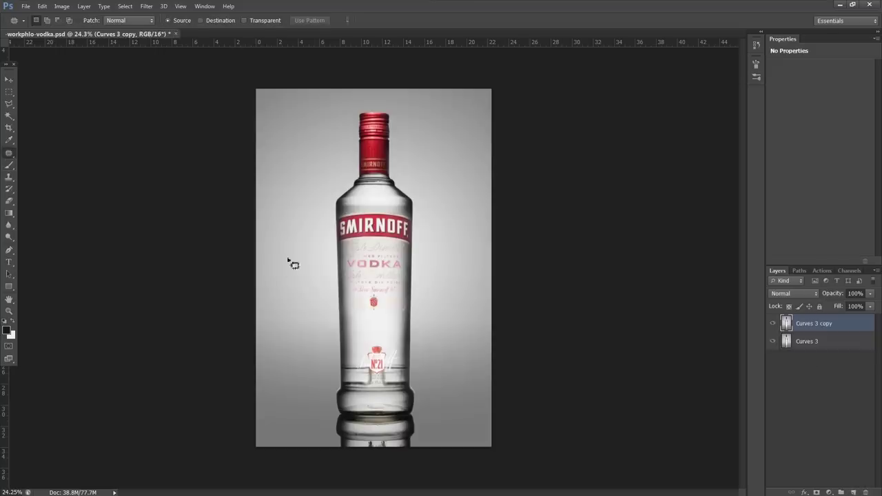
pyautogui.scroll(8, 365, 433)
pyautogui.scroll(3, 349, 348)
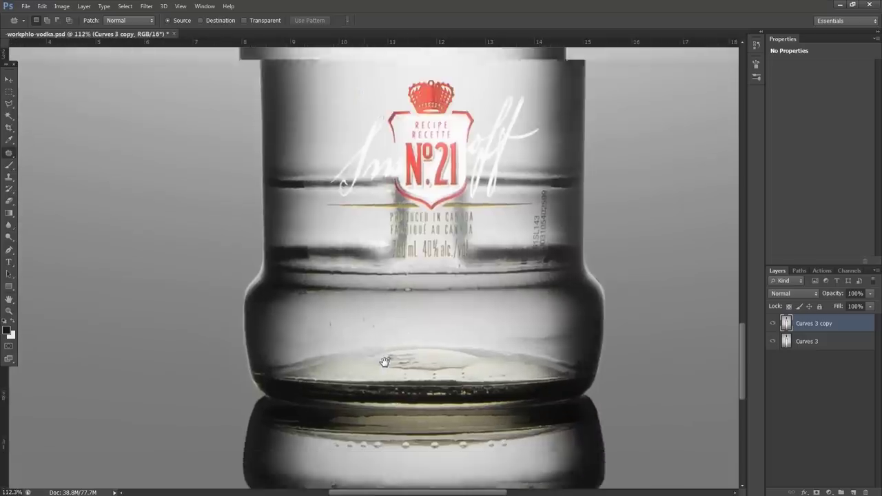
pyautogui.moveTo(344, 319)
pyautogui.mouseDown()
pyautogui.moveTo(361, 317)
pyautogui.moveTo(330, 320)
pyautogui.moveTo(405, 332)
pyautogui.moveTo(365, 318)
pyautogui.mouseUp()
pyautogui.hotkey('ctrl', 'd')
pyautogui.moveTo(377, 321); pyautogui.dragTo(341, 329)
pyautogui.hotkey('ctrl', 'd')
pyautogui.moveTo(440, 363)
pyautogui.mouseDown()
pyautogui.moveTo(456, 365)
pyautogui.moveTo(452, 377)
pyautogui.moveTo(407, 369)
pyautogui.moveTo(478, 368)
pyautogui.moveTo(457, 370)
pyautogui.moveTo(444, 385)
pyautogui.moveTo(421, 368)
pyautogui.moveTo(436, 369)
pyautogui.moveTo(419, 368)
pyautogui.moveTo(414, 378)
pyautogui.moveTo(432, 371)
pyautogui.mouseUp()
pyautogui.hotkey('ctrl', 'd')
pyautogui.hotkey('ctrl', 'd')
pyautogui.scroll(-1, 423, 372)
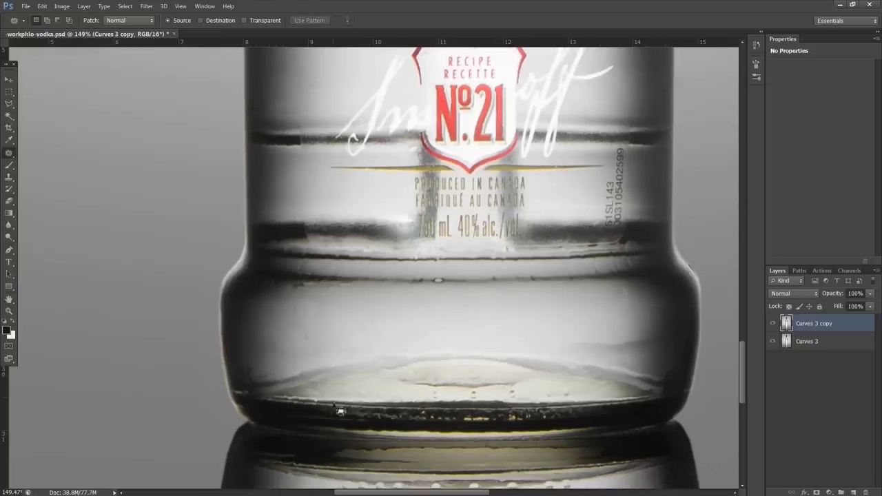
# Patch out the shorter line of the vertical batch code printed on the glass beside the No. 21 emblem
pyautogui.moveTo(314, 356); pyautogui.dragTo(302, 260)
pyautogui.moveTo(358, 369); pyautogui.dragTo(330, 222)
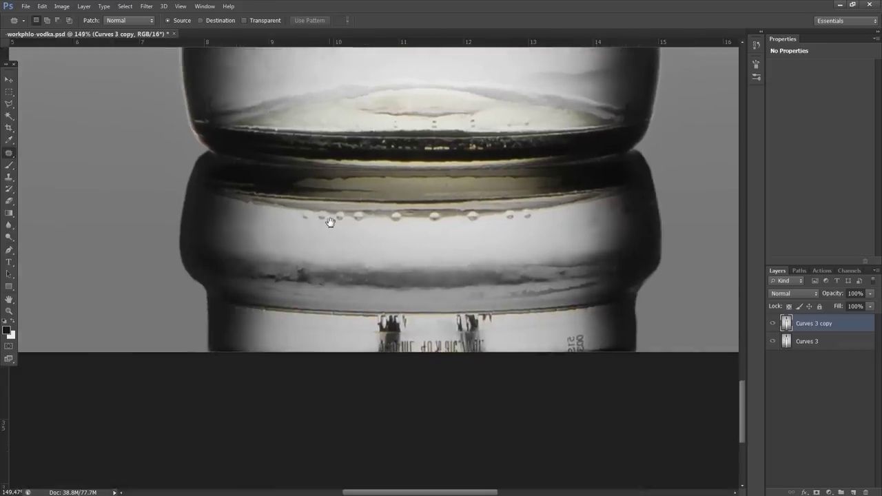
pyautogui.moveTo(454, 239); pyautogui.dragTo(440, 403)
pyautogui.moveTo(423, 240); pyautogui.dragTo(393, 439)
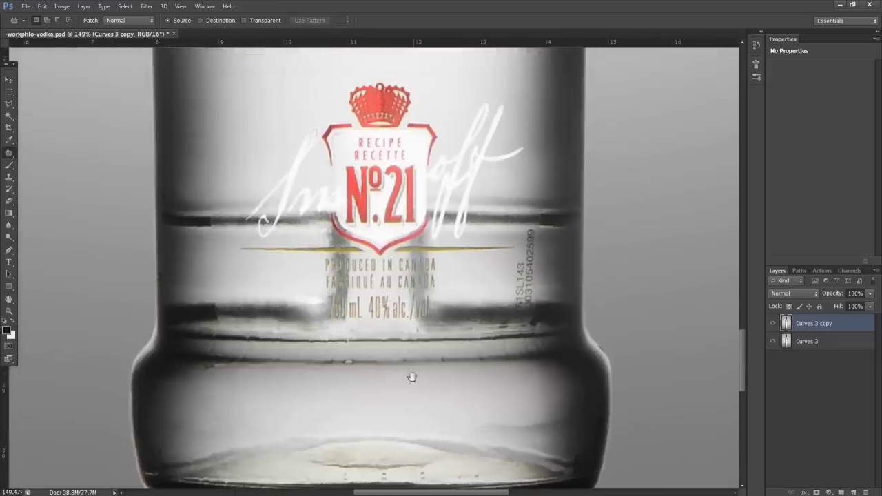
pyautogui.moveTo(412, 372); pyautogui.dragTo(379, 358)
pyautogui.scroll(3, 547, 291)
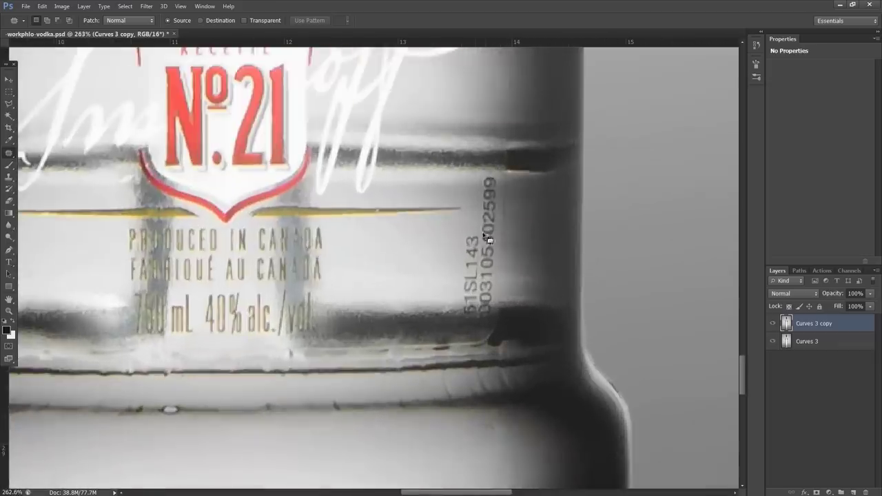
pyautogui.scroll(1, 467, 237)
pyautogui.moveTo(425, 213)
pyautogui.mouseDown()
pyautogui.moveTo(450, 228)
pyautogui.moveTo(445, 315)
pyautogui.moveTo(425, 325)
pyautogui.moveTo(420, 312)
pyautogui.moveTo(404, 310)
pyautogui.mouseUp()
pyautogui.hotkey('ctrl', 'd')
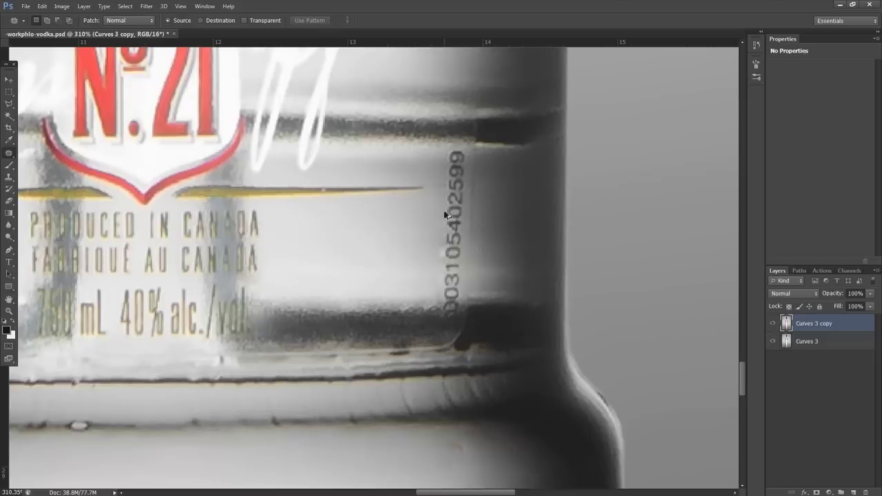
pyautogui.scroll(-3, 463, 180)
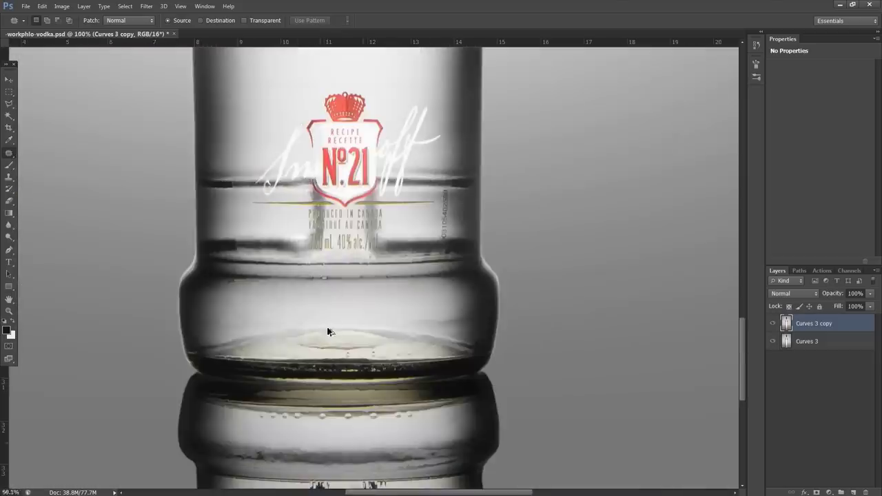
pyautogui.scroll(-3, 327, 332)
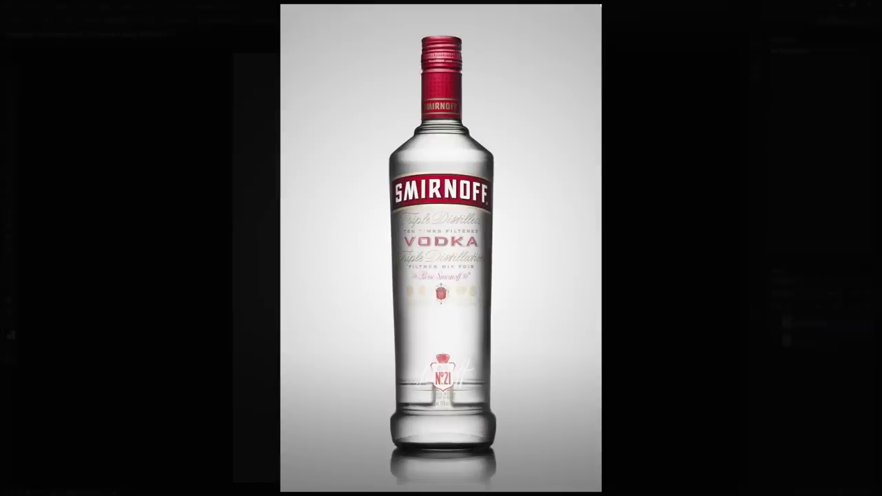